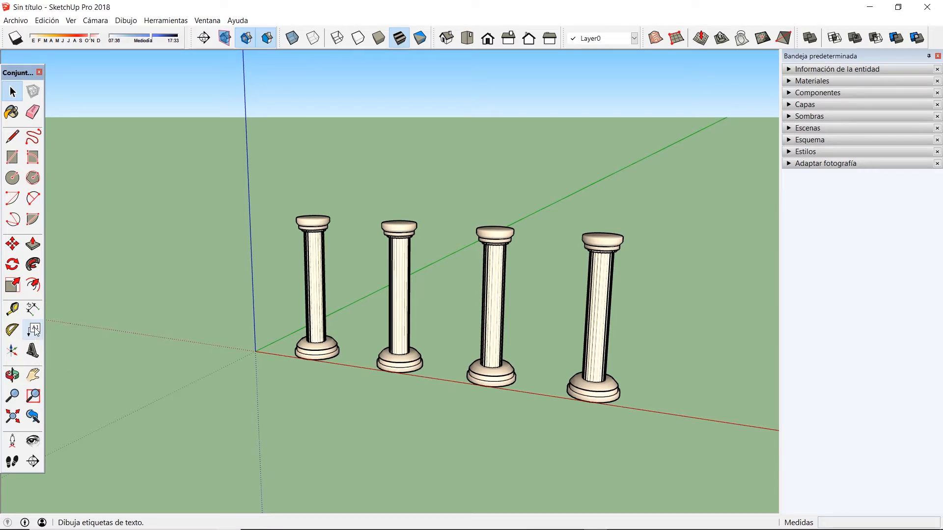
Place a screen text reading "columnas romanas" in the empty space beside the row of columns.
{"action": "left_click", "coordinate": [35, 328]}
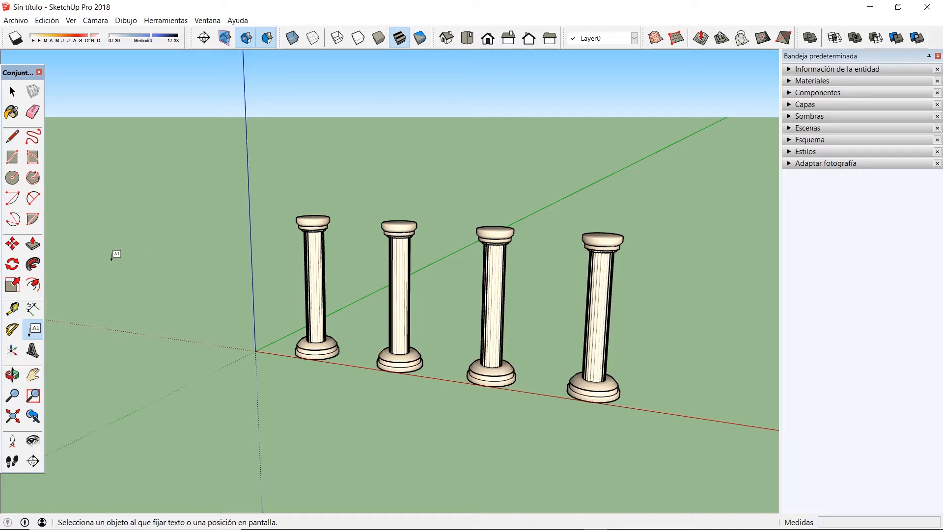
{"action": "left_click", "coordinate": [112, 259]}
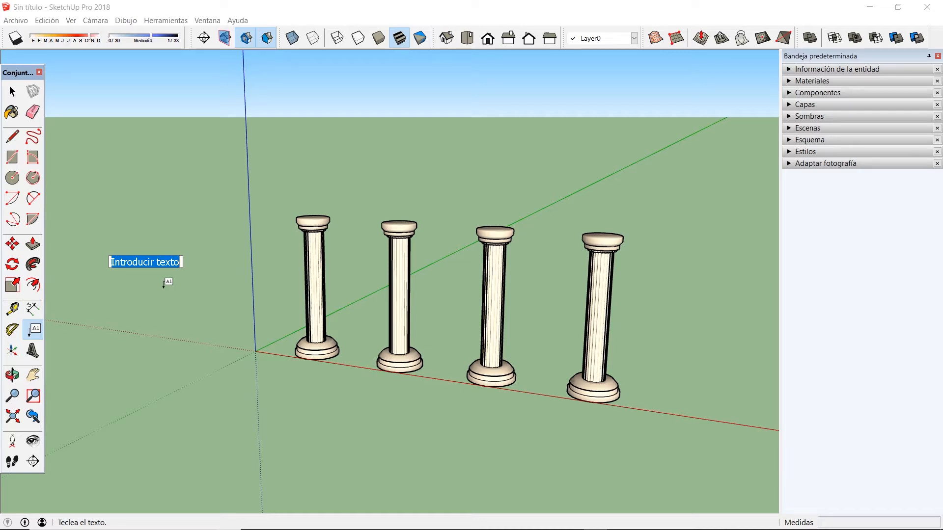
{"action": "type", "text": "column"}
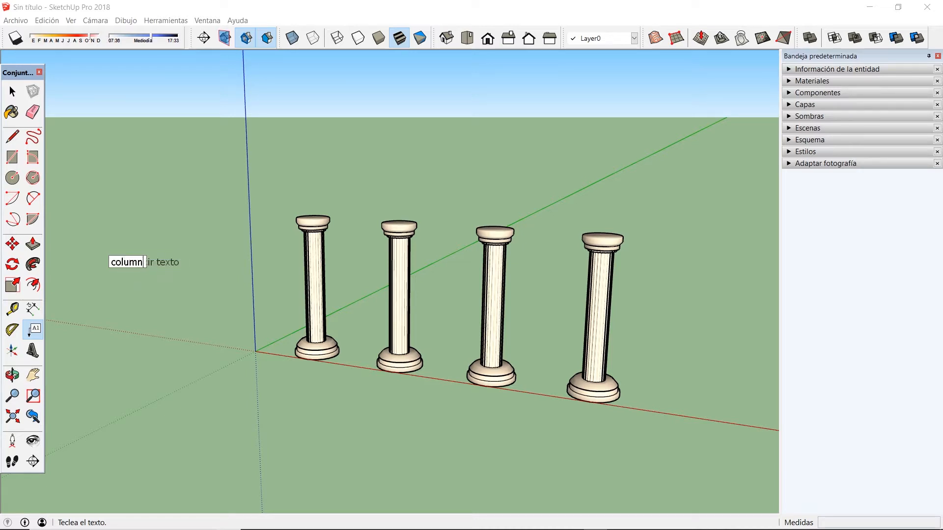
{"action": "type", "text": "as romanas"}
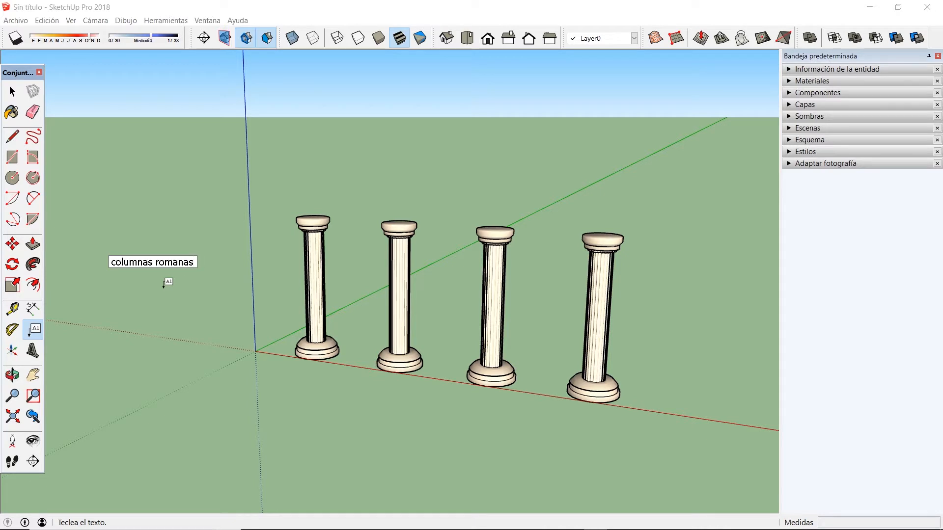
{"action": "left_click", "coordinate": [12, 91]}
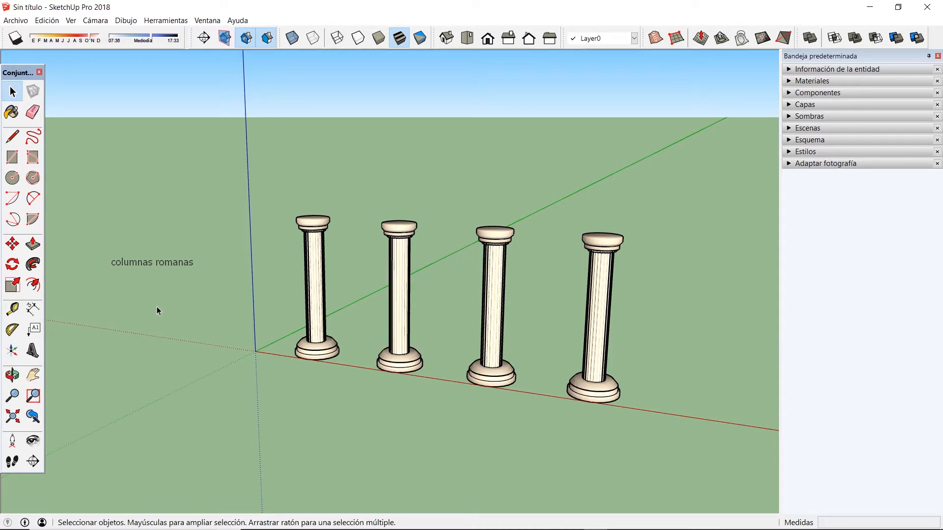
Examine the screen text in parallel projection from the right, front, back, left and isometric views, and return to perspective.
{"action": "middle_click_drag", "start_coordinate": [157, 306], "coordinate": [270, 304]}
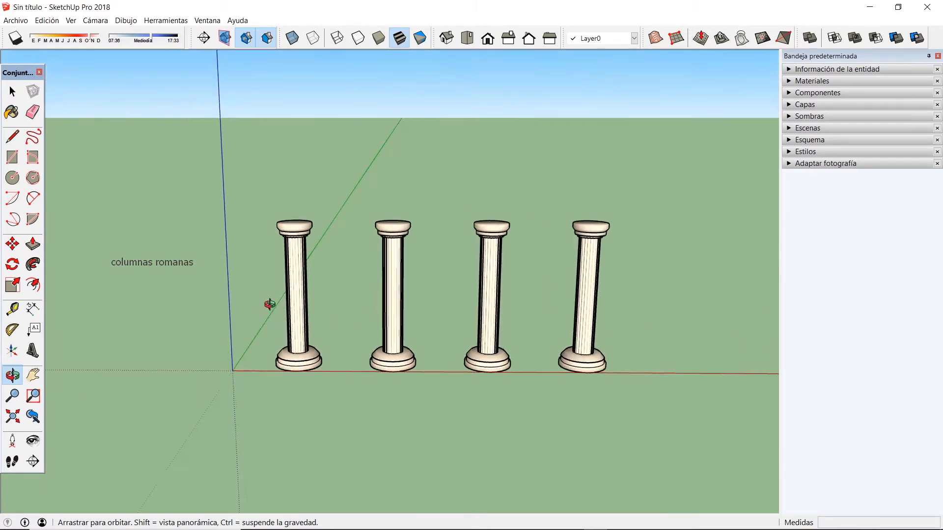
{"action": "left_click_drag", "start_coordinate": [270, 304], "coordinate": [236, 321]}
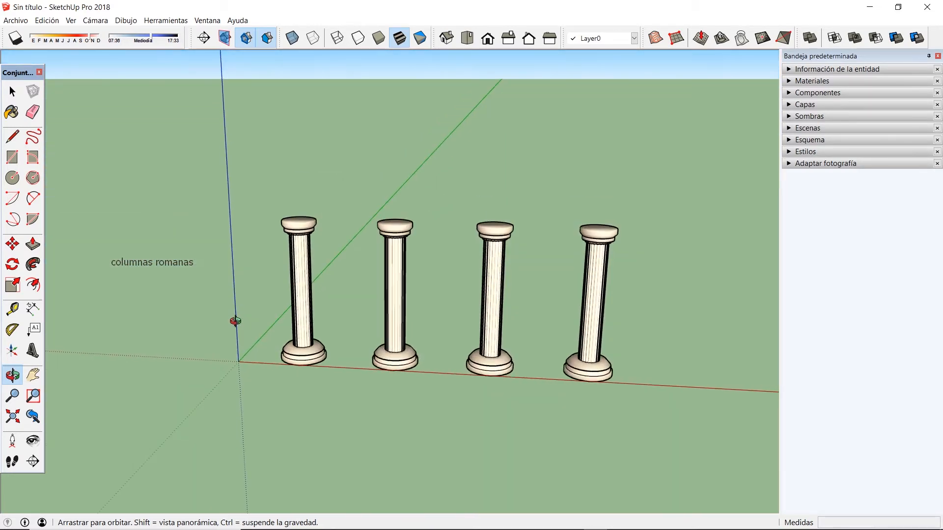
{"action": "key", "text": "space"}
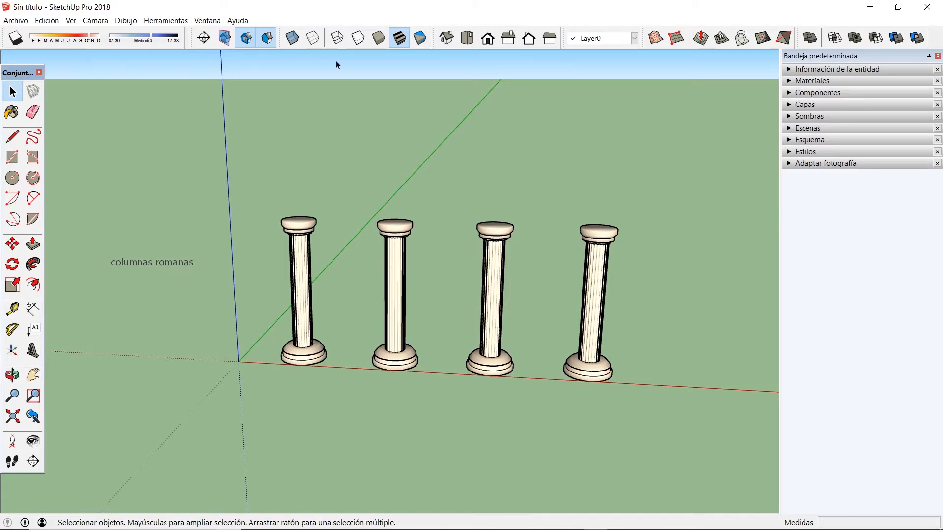
{"action": "left_click", "coordinate": [85, 24]}
{"action": "left_click", "coordinate": [100, 72]}
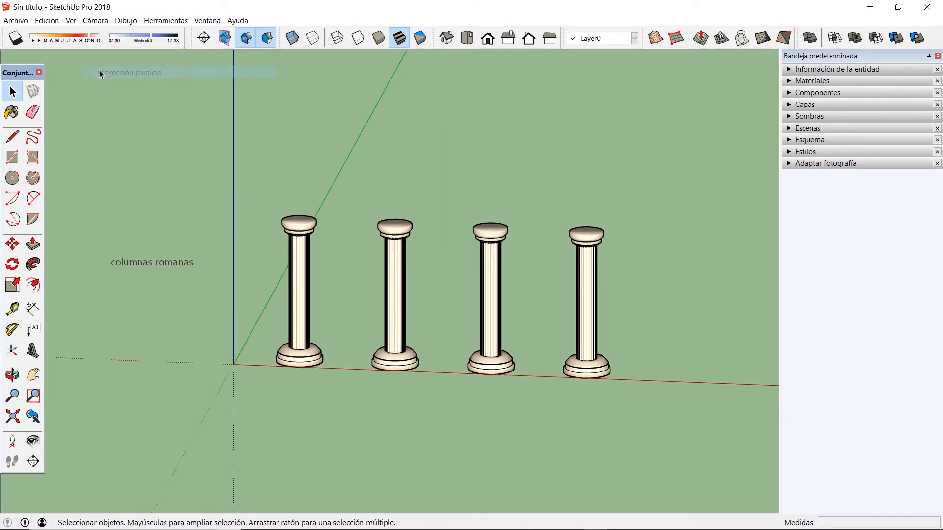
{"action": "left_click", "coordinate": [510, 39]}
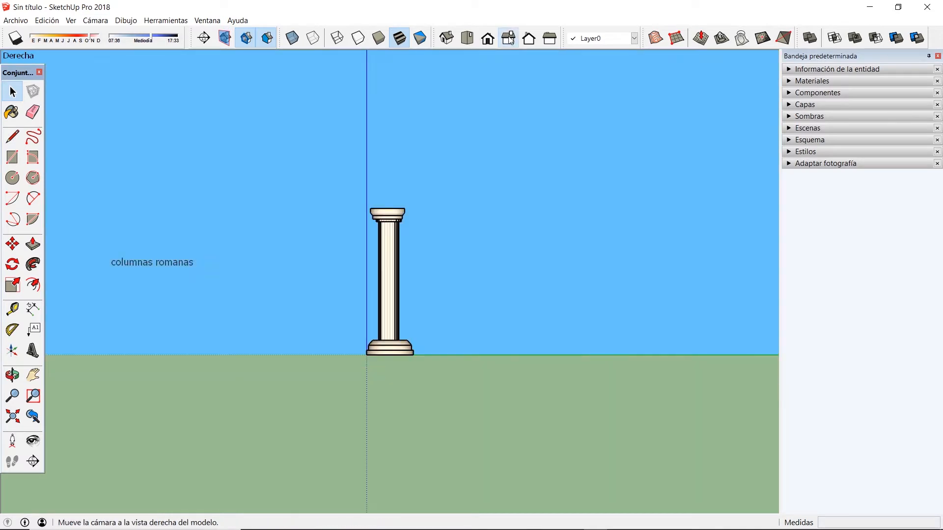
{"action": "left_click", "coordinate": [488, 39]}
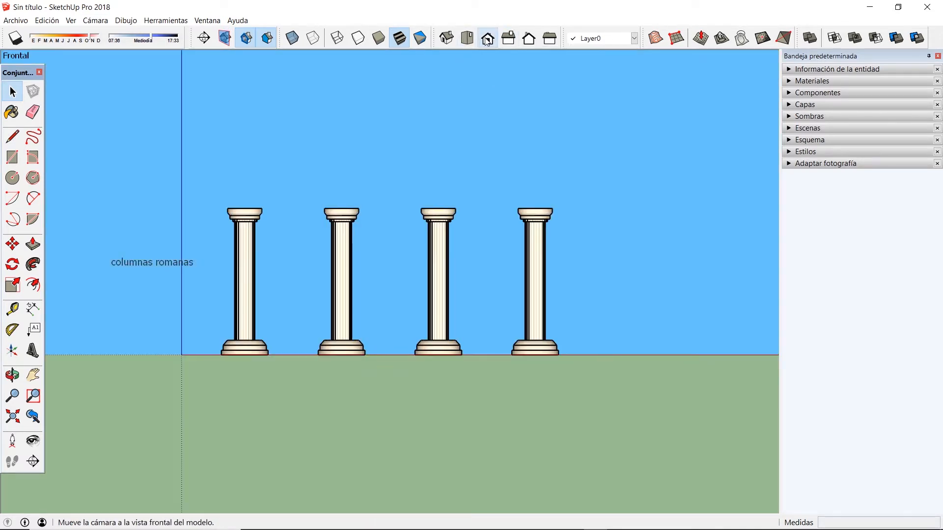
{"action": "left_click", "coordinate": [528, 40]}
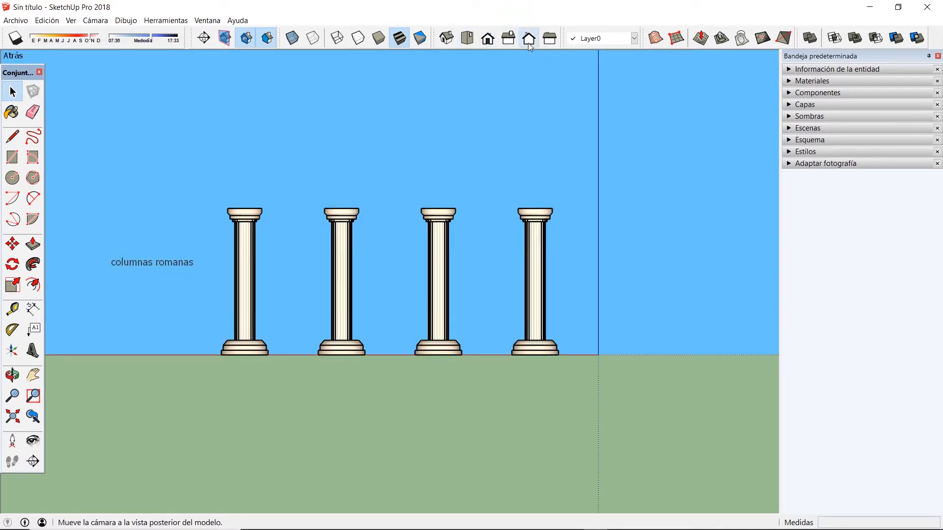
{"action": "left_click", "coordinate": [548, 44]}
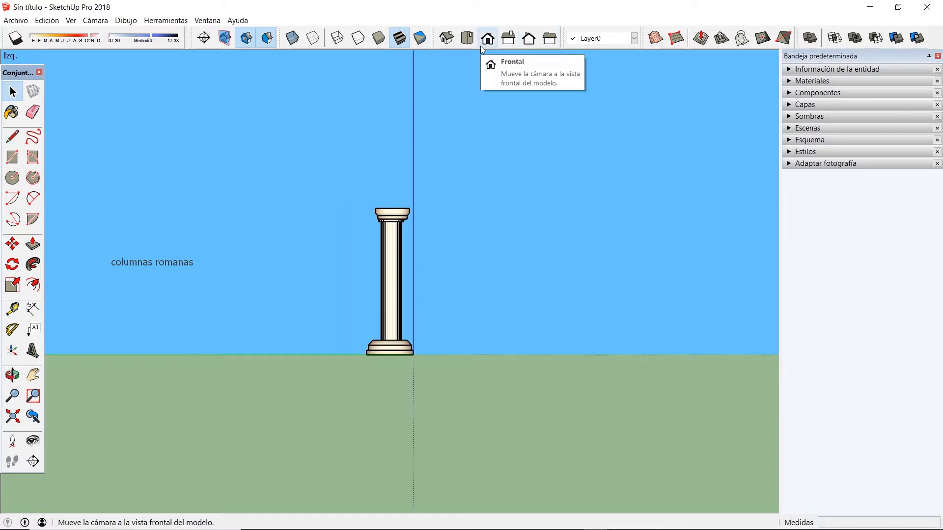
{"action": "left_click", "coordinate": [448, 39]}
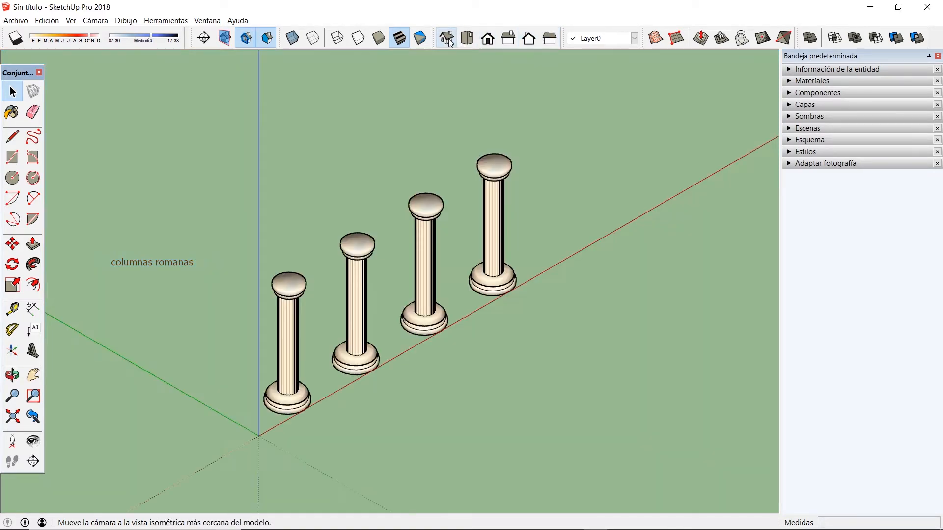
{"action": "left_click", "coordinate": [92, 21]}
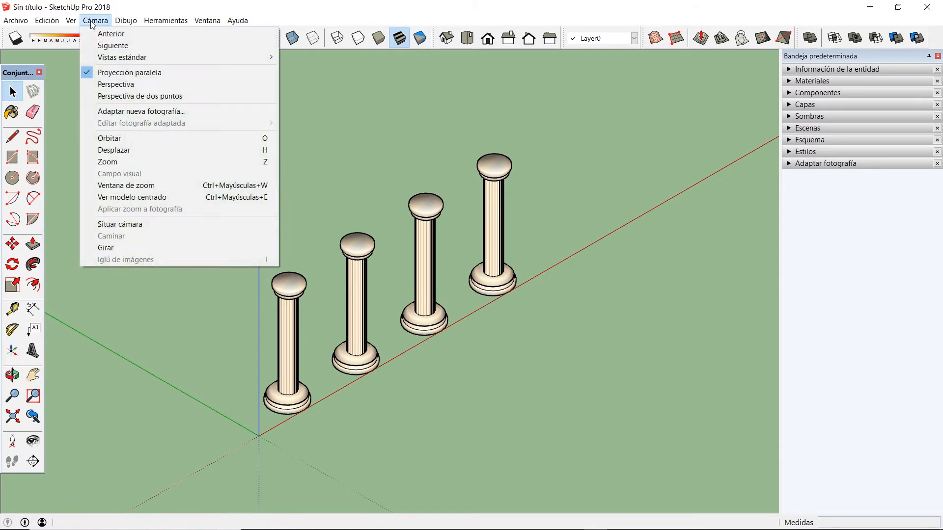
{"action": "left_click", "coordinate": [104, 86]}
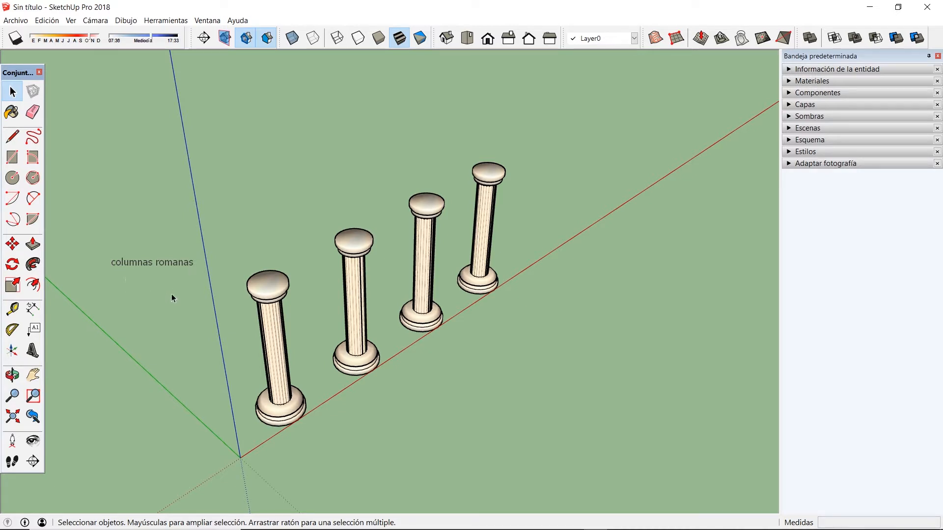
Place a text label reading "columna" directly on the top face of the first column's capital.
{"action": "left_click", "coordinate": [35, 329]}
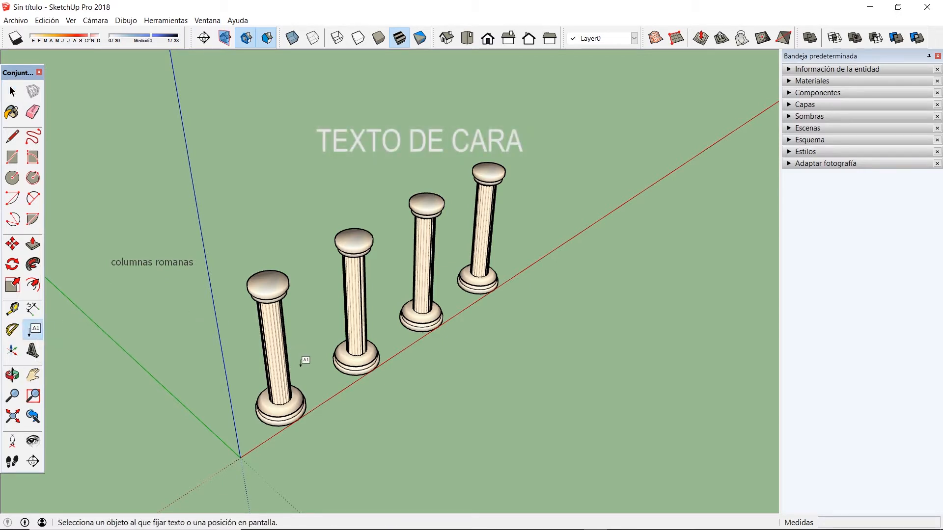
{"action": "middle_click_drag", "start_coordinate": [305, 358], "coordinate": [111, 287]}
{"action": "scroll", "coordinate": [314, 301], "scroll_direction": "down", "scroll_amount": 4}
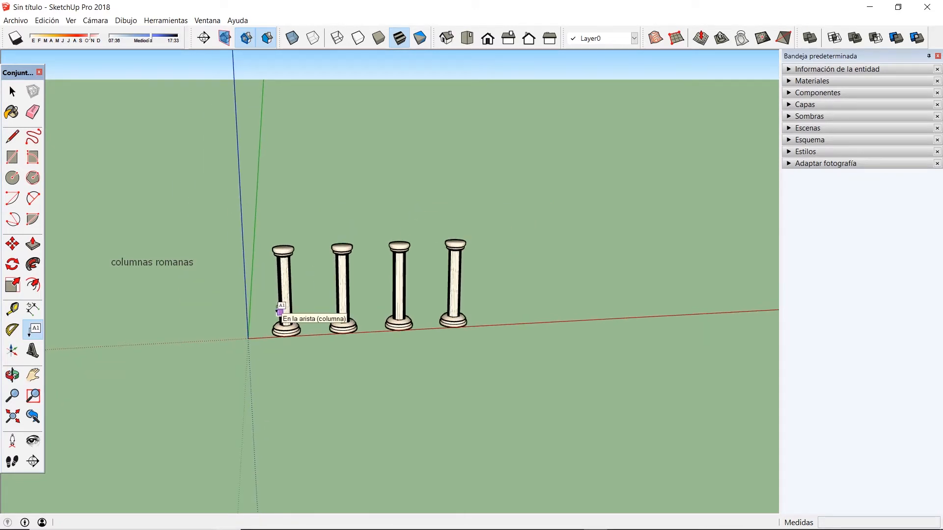
{"action": "mouse_move", "coordinate": [293, 243]}
{"action": "middle_mouse_down"}
{"action": "mouse_move", "coordinate": [281, 265]}
{"action": "mouse_move", "coordinate": [279, 246]}
{"action": "middle_mouse_up"}
{"action": "scroll", "coordinate": [273, 265], "scroll_direction": "up", "scroll_amount": 5}
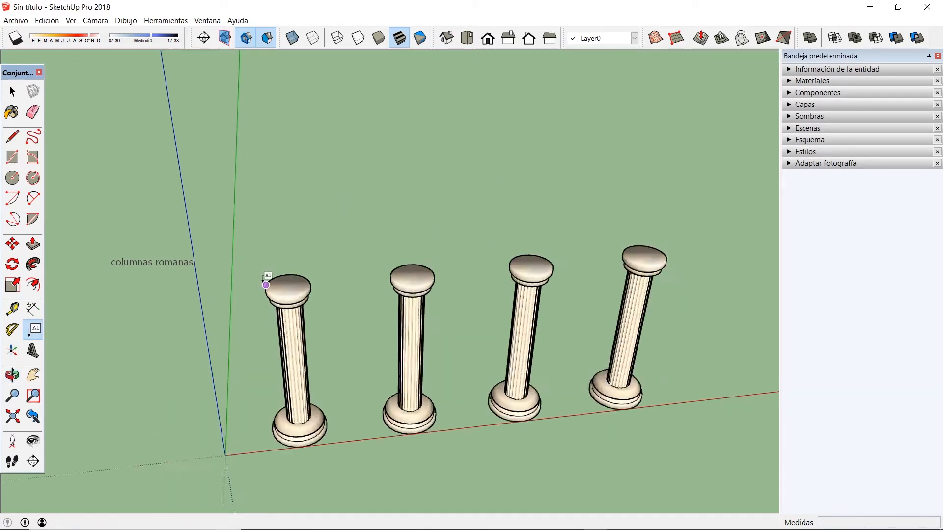
{"action": "middle_click_drag", "start_coordinate": [301, 294], "coordinate": [333, 326]}
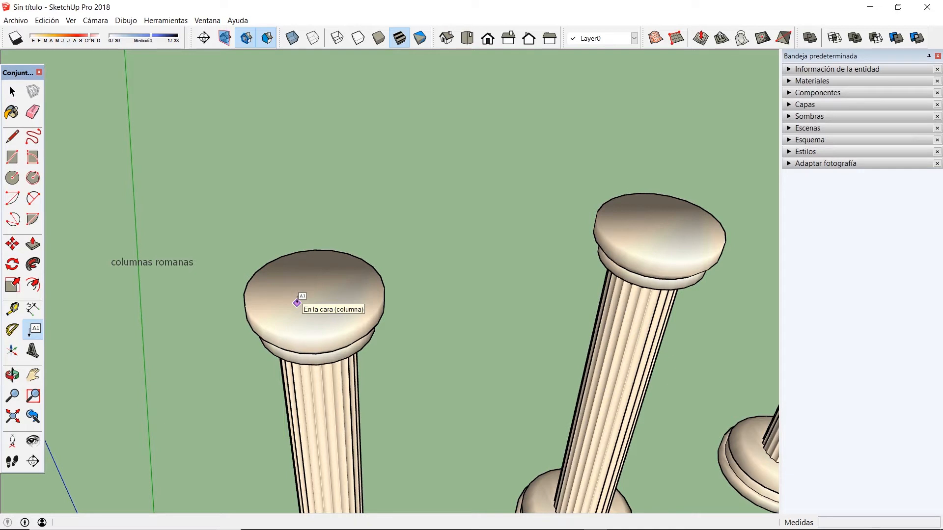
{"action": "left_click", "coordinate": [297, 303]}
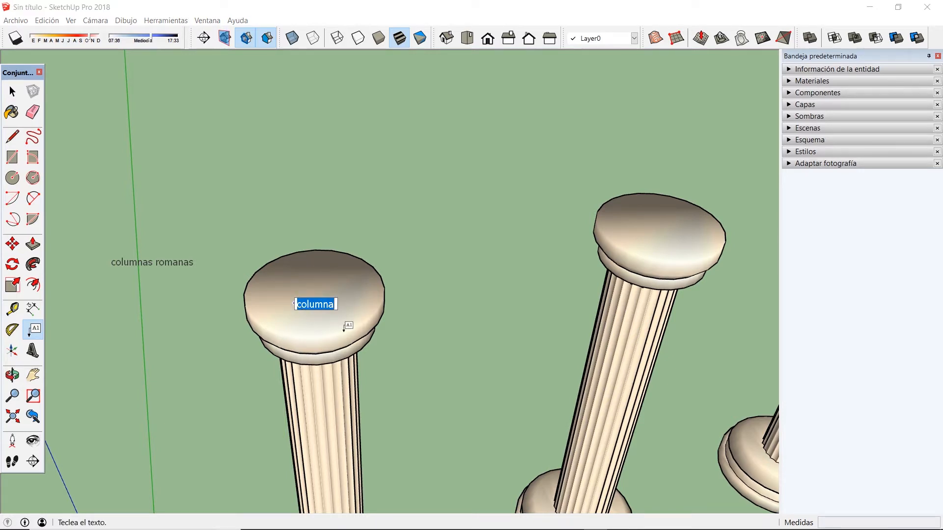
{"action": "type", "text": "columna"}
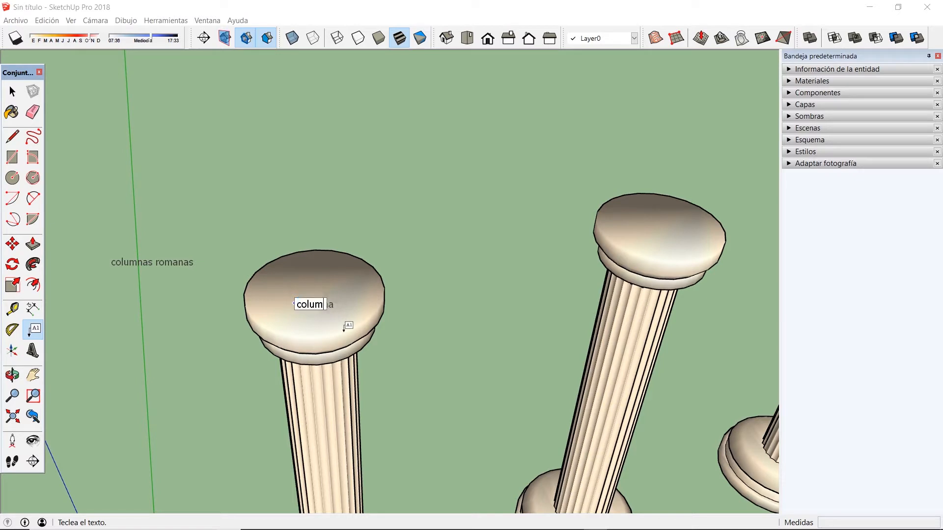
{"action": "left_click", "coordinate": [13, 92]}
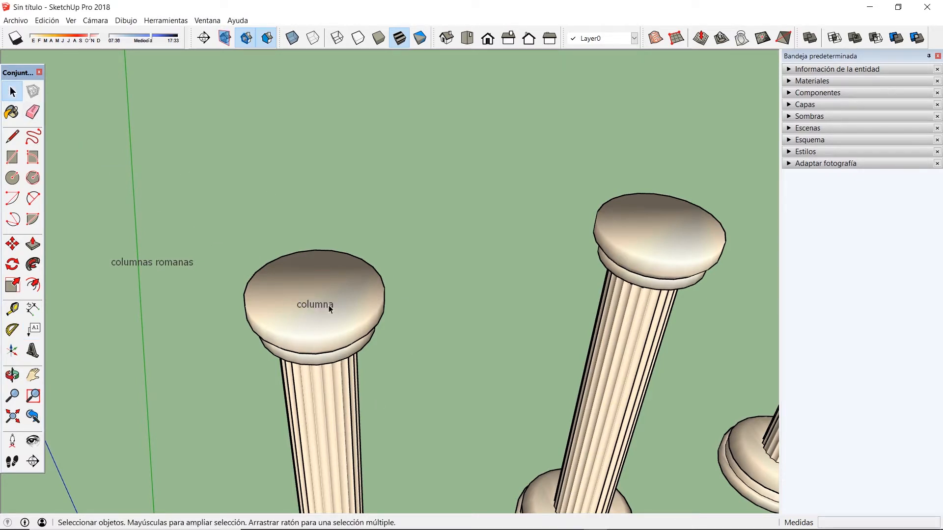
Examine how the capital's face label and the screen text behave from low, high, near and far viewpoints.
{"action": "middle_click_drag", "start_coordinate": [301, 402], "coordinate": [433, 173]}
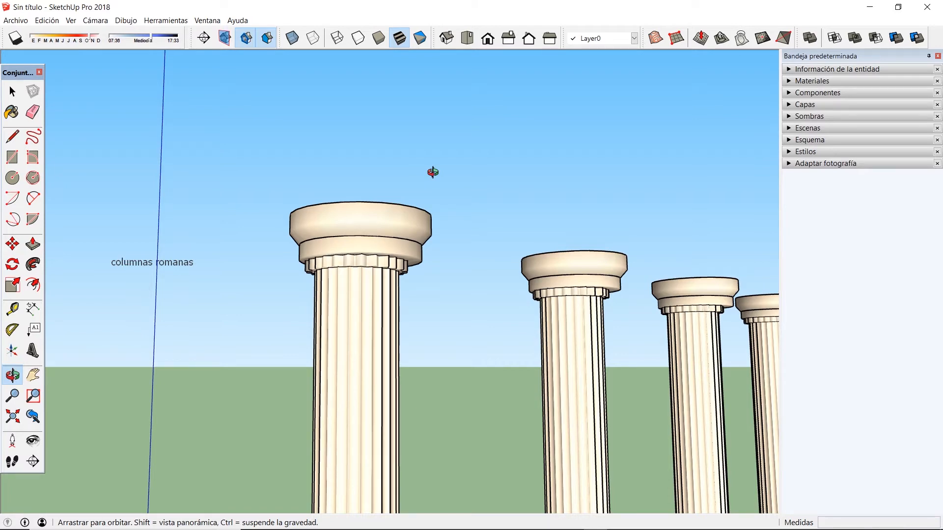
{"action": "mouse_move", "coordinate": [432, 172]}
{"action": "middle_mouse_down"}
{"action": "mouse_move", "coordinate": [391, 295]}
{"action": "mouse_move", "coordinate": [316, 370]}
{"action": "mouse_move", "coordinate": [188, 374]}
{"action": "mouse_move", "coordinate": [318, 360]}
{"action": "mouse_move", "coordinate": [414, 322]}
{"action": "mouse_move", "coordinate": [319, 326]}
{"action": "middle_mouse_up"}
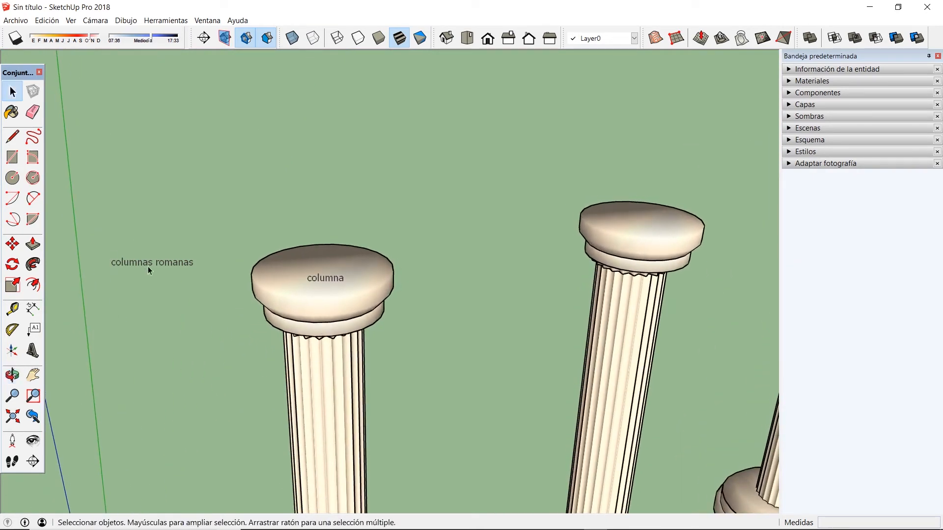
{"action": "scroll", "coordinate": [150, 260], "scroll_direction": "down", "scroll_amount": 5}
{"action": "mouse_move", "coordinate": [149, 261]}
{"action": "middle_mouse_down"}
{"action": "mouse_move", "coordinate": [270, 326]}
{"action": "mouse_move", "coordinate": [457, 237]}
{"action": "mouse_move", "coordinate": [475, 290]}
{"action": "mouse_move", "coordinate": [105, 242]}
{"action": "mouse_move", "coordinate": [105, 267]}
{"action": "middle_mouse_up"}
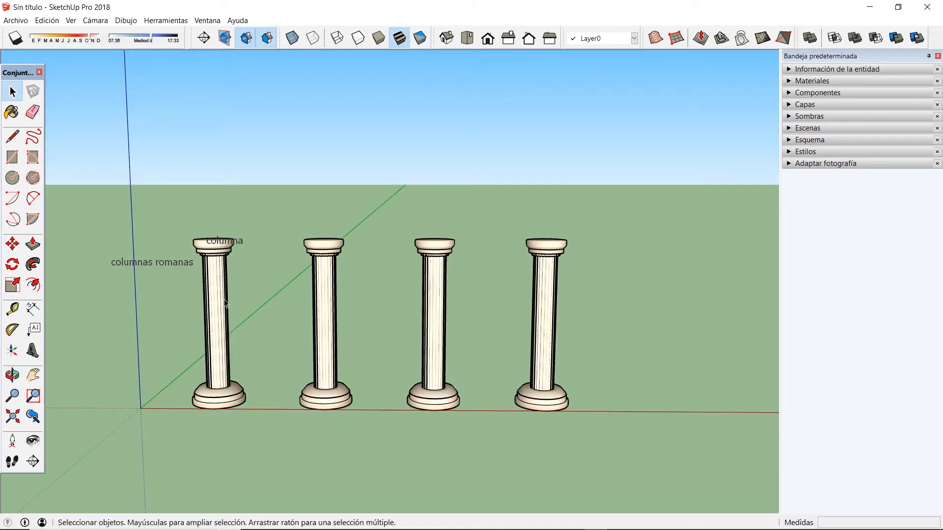
{"action": "middle_click_drag", "start_coordinate": [221, 339], "coordinate": [164, 328]}
{"action": "scroll", "coordinate": [511, 304], "scroll_direction": "down", "scroll_amount": 5}
{"action": "scroll", "coordinate": [345, 317], "scroll_direction": "up", "scroll_amount": 5}
{"action": "middle_click_drag", "start_coordinate": [381, 351], "coordinate": [348, 351]}
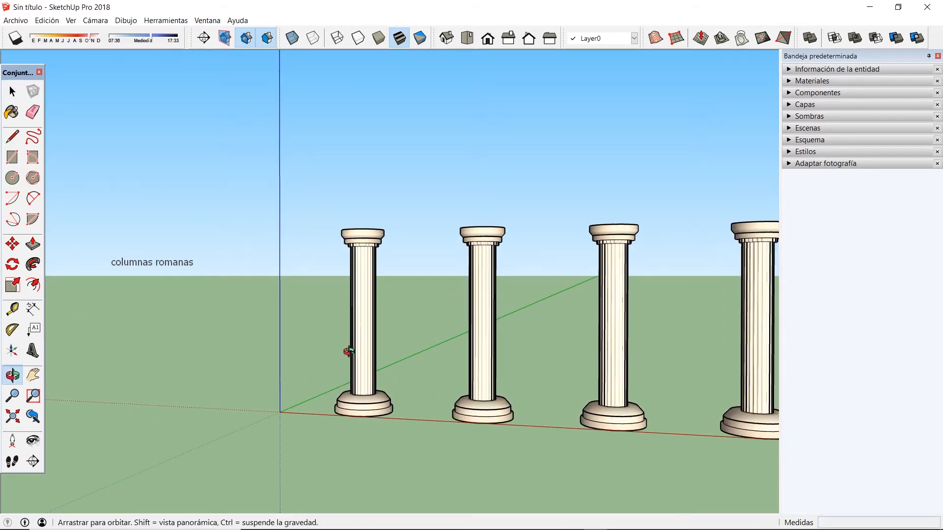
Attach a leader text reading "base" to the first column's base, placing the label on the ground in front of it.
{"action": "left_click", "coordinate": [33, 329]}
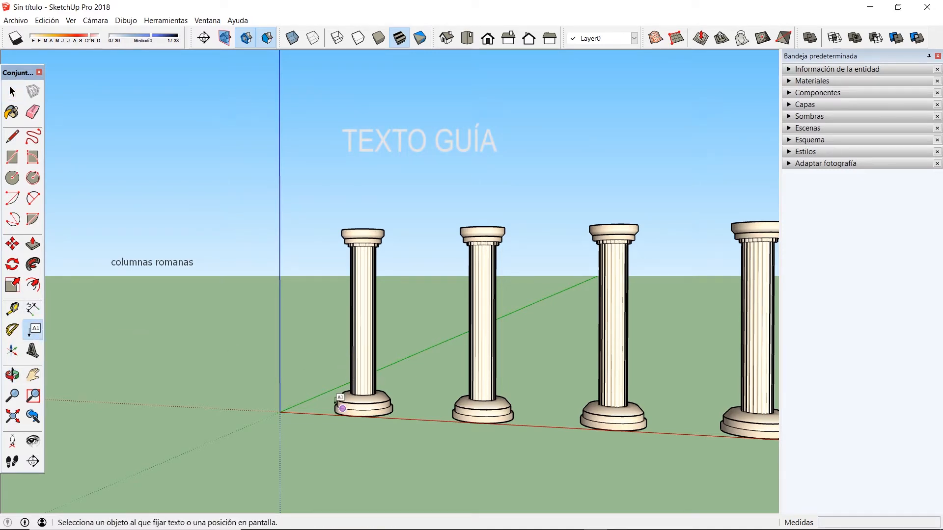
{"action": "scroll", "coordinate": [345, 369], "scroll_direction": "up", "scroll_amount": 4}
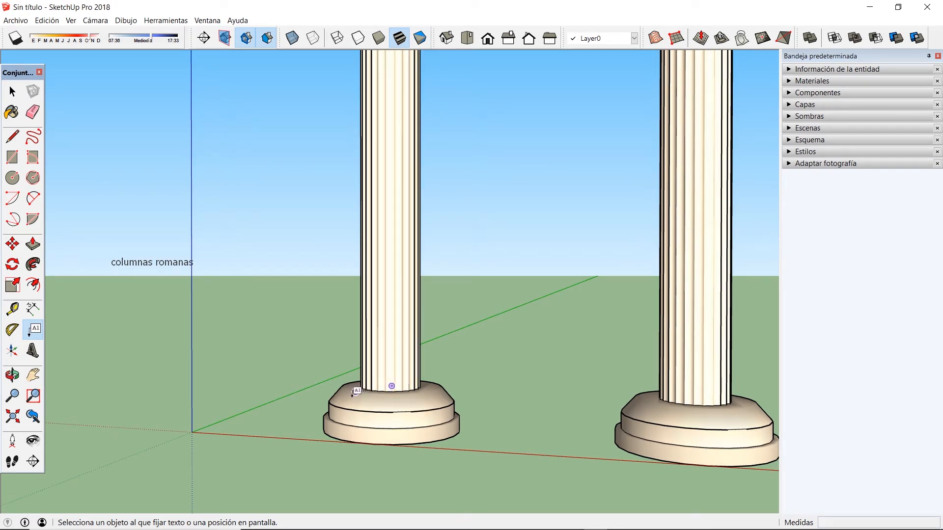
{"action": "left_click", "coordinate": [344, 397]}
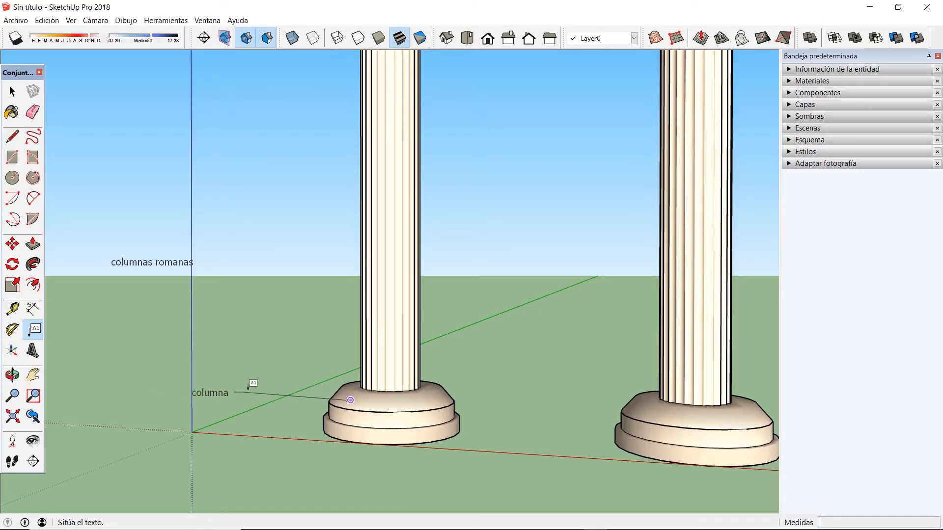
{"action": "scroll", "coordinate": [322, 344], "scroll_direction": "down", "scroll_amount": 3}
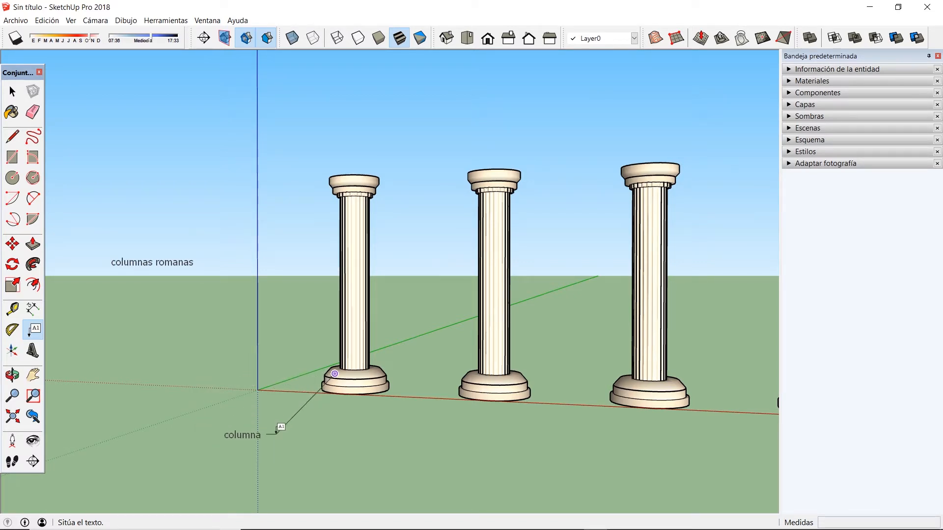
{"action": "left_click", "coordinate": [277, 433]}
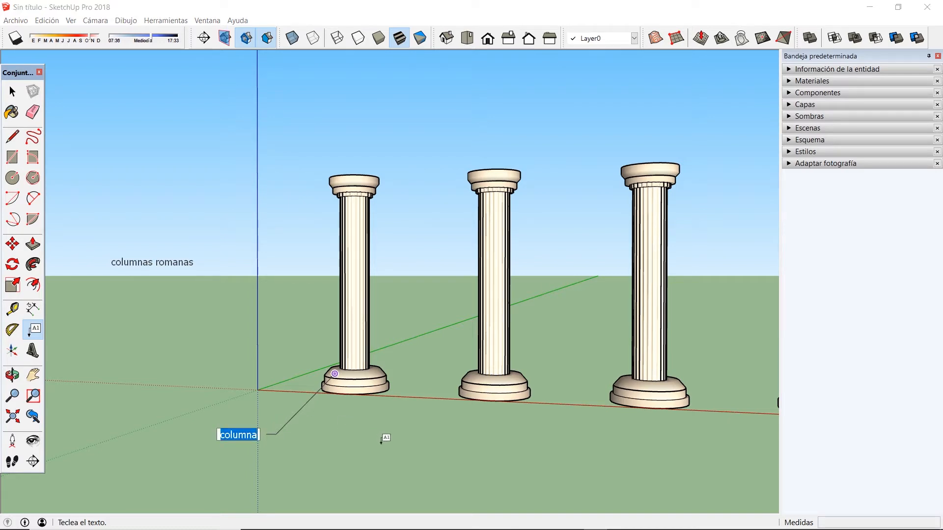
{"action": "type", "text": "base"}
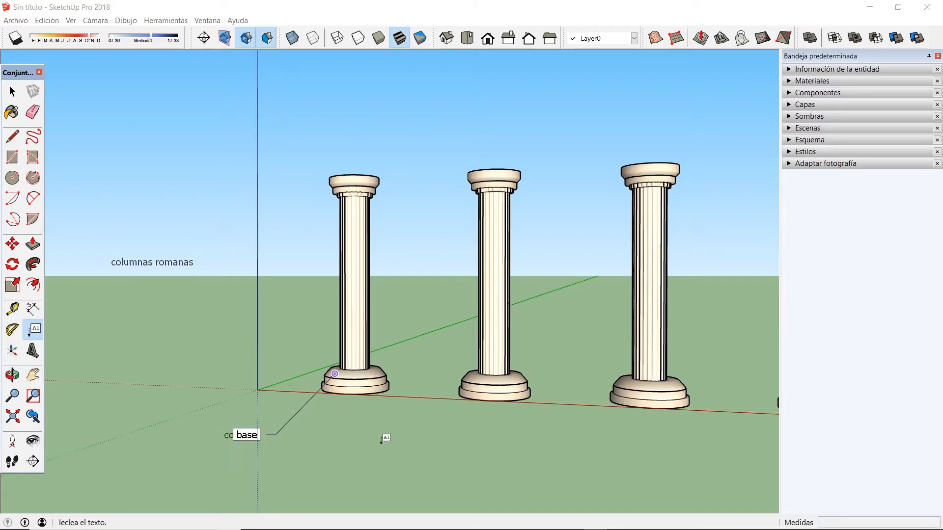
{"action": "left_click", "coordinate": [12, 91]}
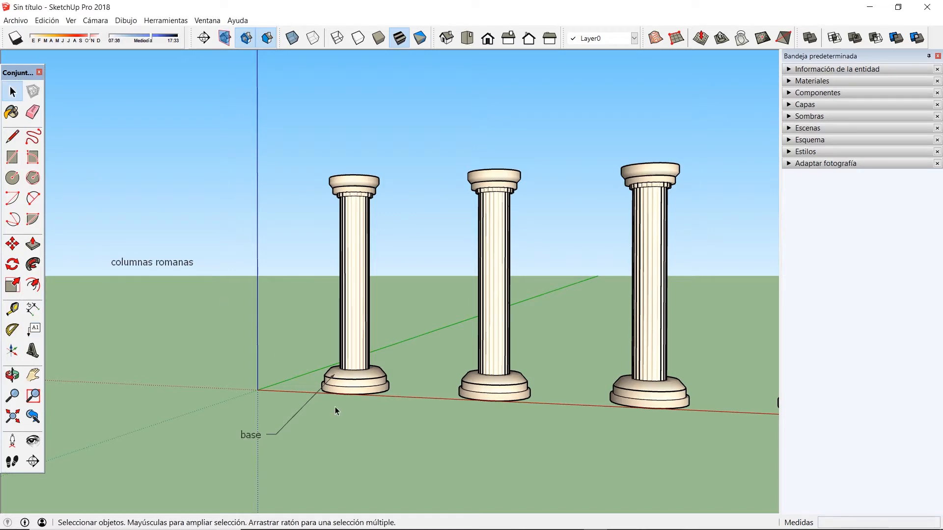
{"action": "middle_click_drag", "start_coordinate": [309, 429], "coordinate": [242, 426]}
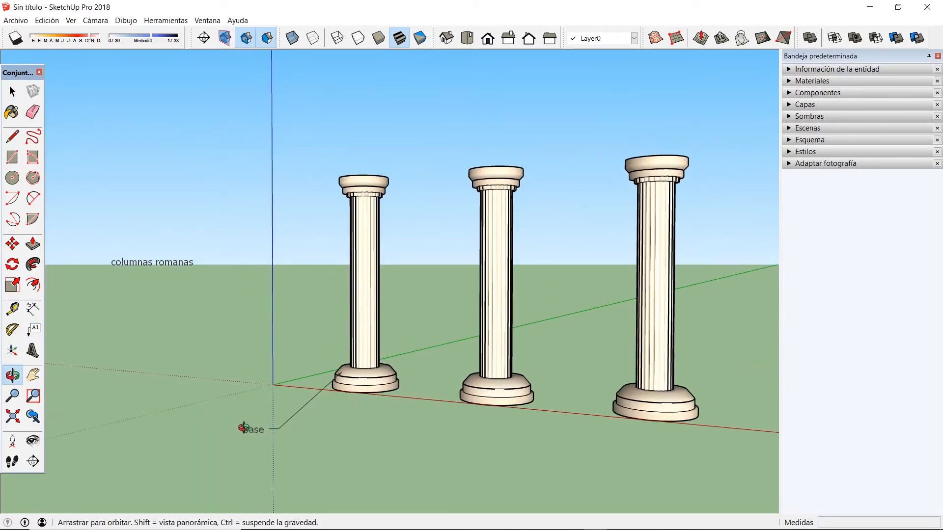
Attach a leader text reading "fuste" to the first column's shaft, placing the label beside the shaft's upper half.
{"action": "left_click", "coordinate": [33, 331]}
{"action": "left_click", "coordinate": [362, 282]}
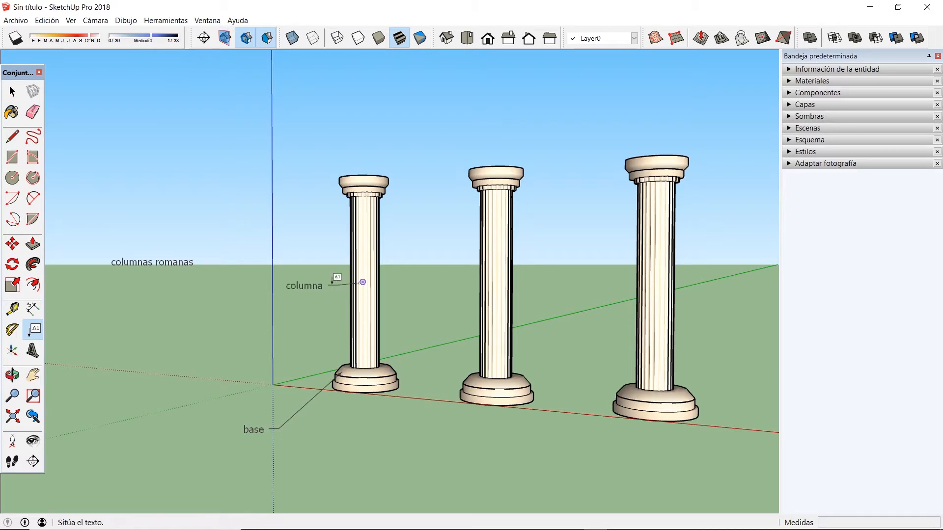
{"action": "left_click", "coordinate": [292, 237]}
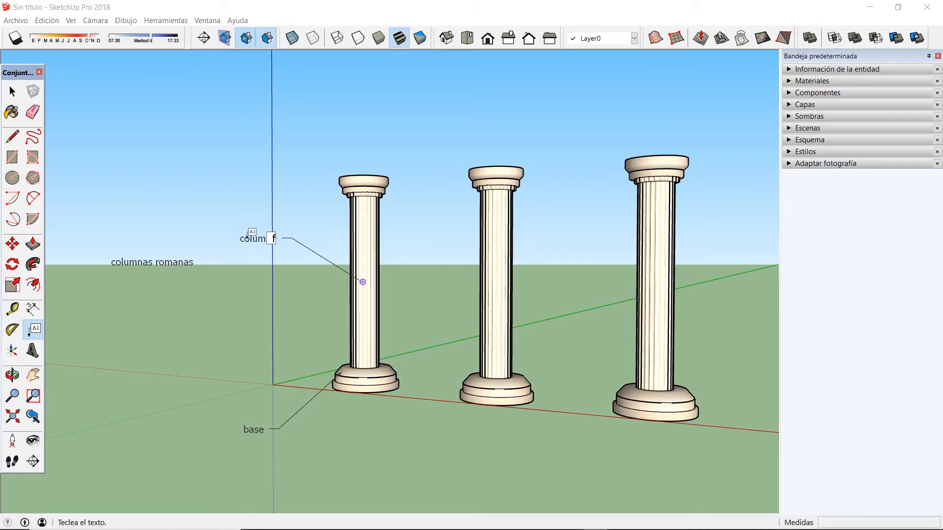
{"action": "type", "text": "fuste"}
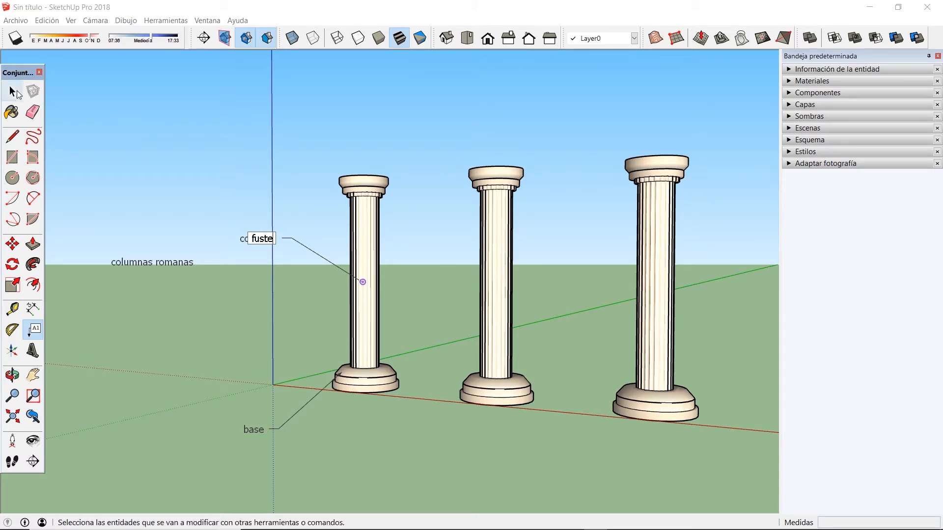
{"action": "left_click", "coordinate": [12, 92]}
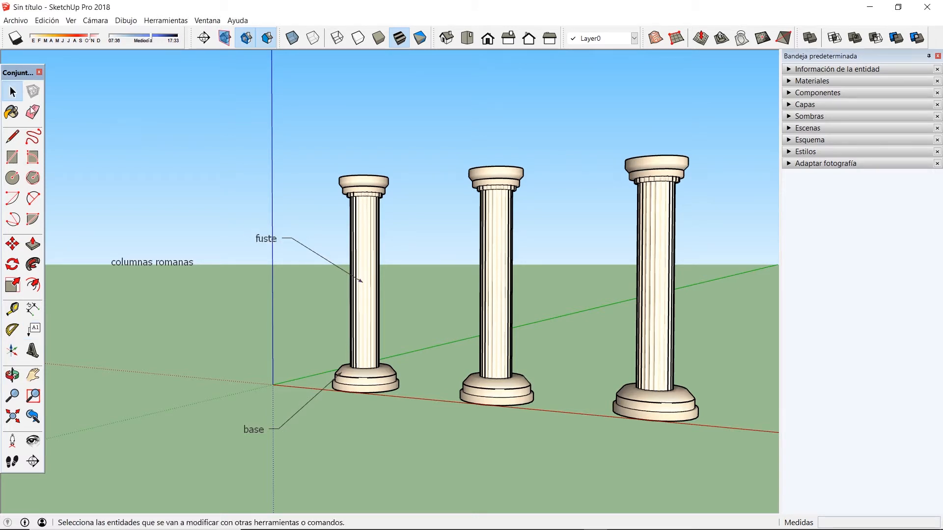
Attach a leader text reading "capitel" to the first column's capital, placing the label beside and slightly above it.
{"action": "left_click", "coordinate": [33, 328]}
{"action": "left_click", "coordinate": [343, 181]}
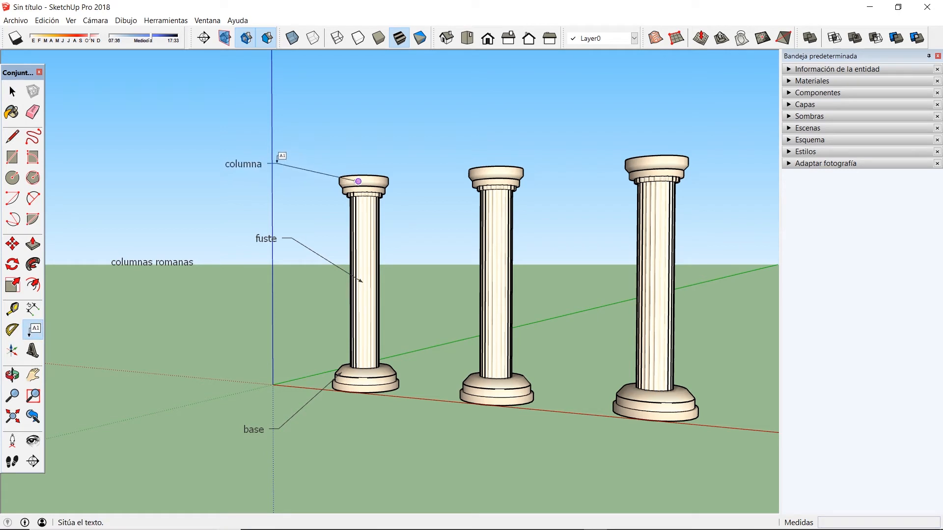
{"action": "left_click", "coordinate": [305, 153]}
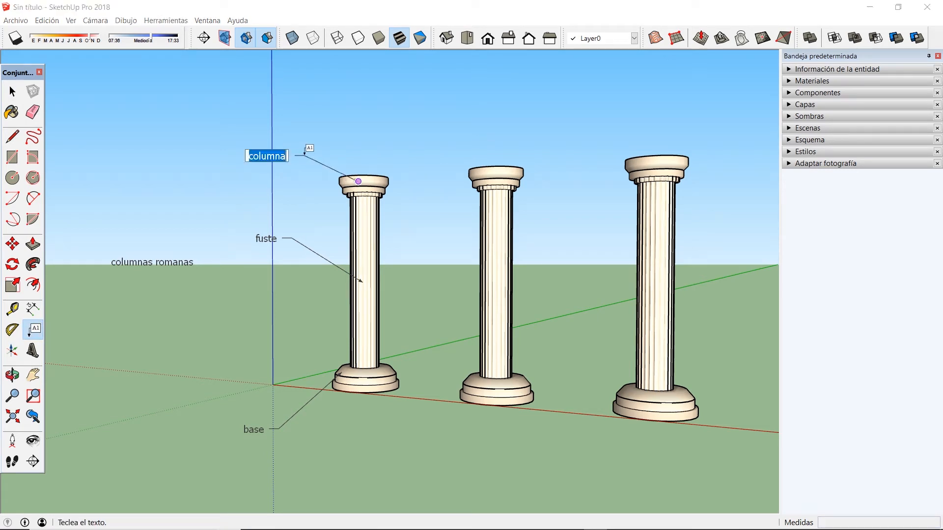
{"action": "type", "text": "capitel"}
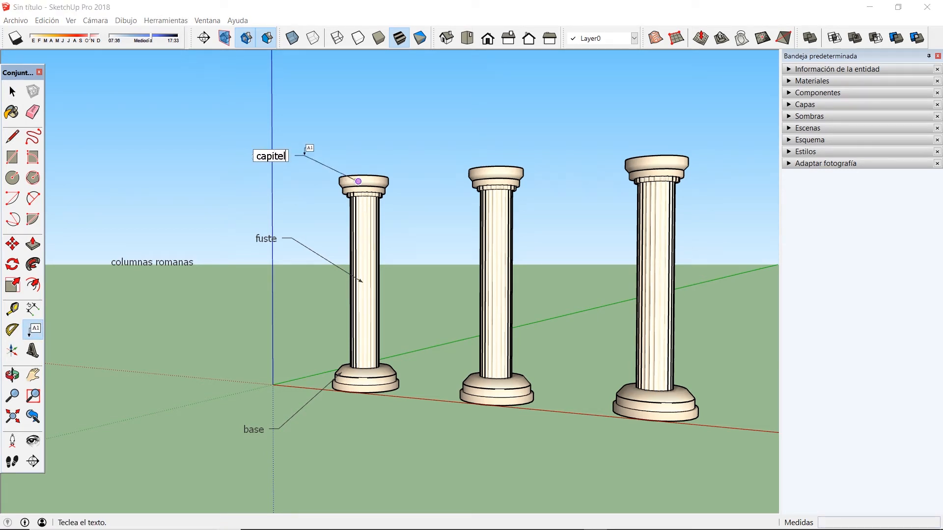
{"action": "left_click", "coordinate": [12, 90]}
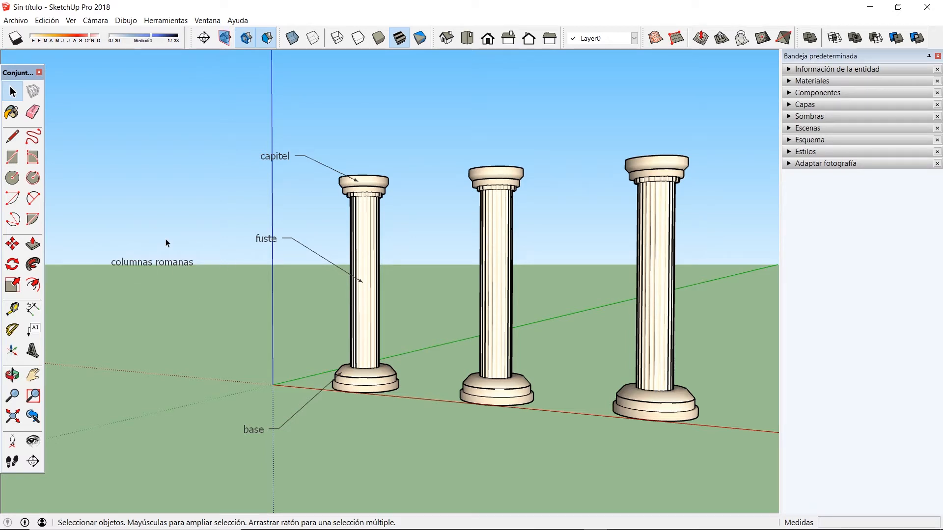
Examine how the first column's leader labels follow the model from high, low and oblique viewpoints.
{"action": "middle_click_drag", "start_coordinate": [302, 300], "coordinate": [291, 183]}
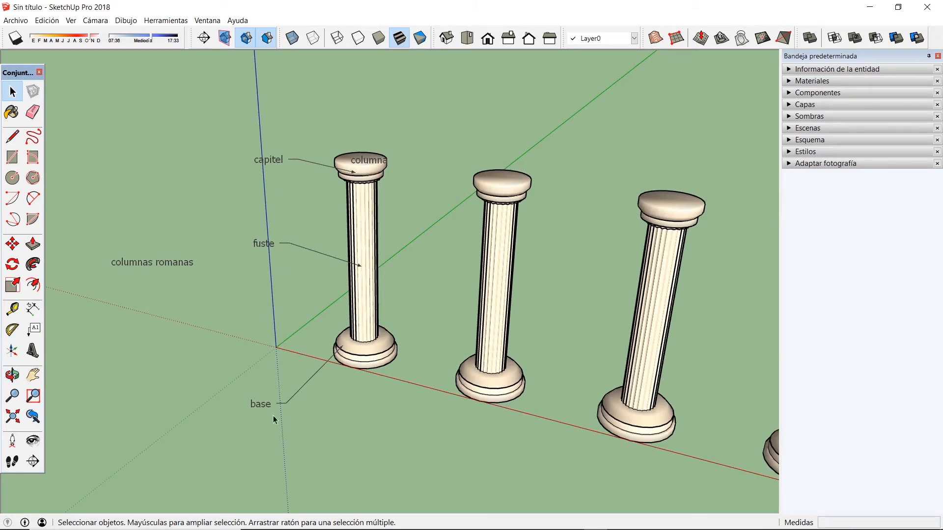
{"action": "middle_click_drag", "start_coordinate": [290, 343], "coordinate": [271, 208]}
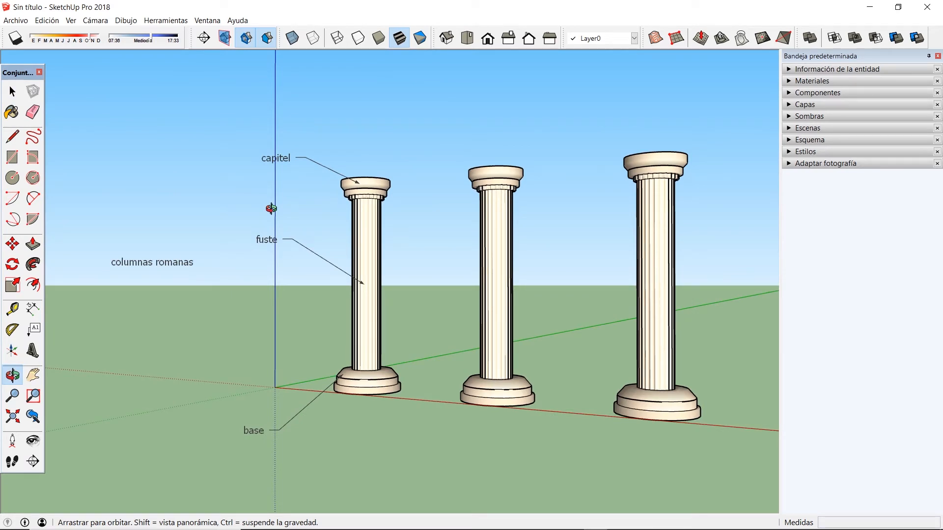
{"action": "mouse_move", "coordinate": [271, 208]}
{"action": "middle_mouse_down"}
{"action": "mouse_move", "coordinate": [252, 272]}
{"action": "mouse_move", "coordinate": [211, 301]}
{"action": "mouse_move", "coordinate": [236, 275]}
{"action": "mouse_move", "coordinate": [182, 266]}
{"action": "middle_mouse_up"}
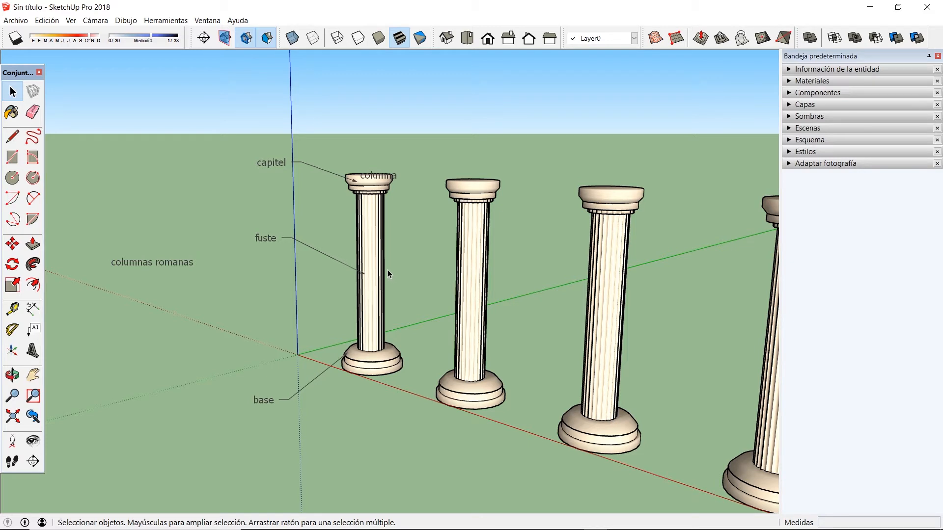
{"action": "left_click", "coordinate": [268, 163]}
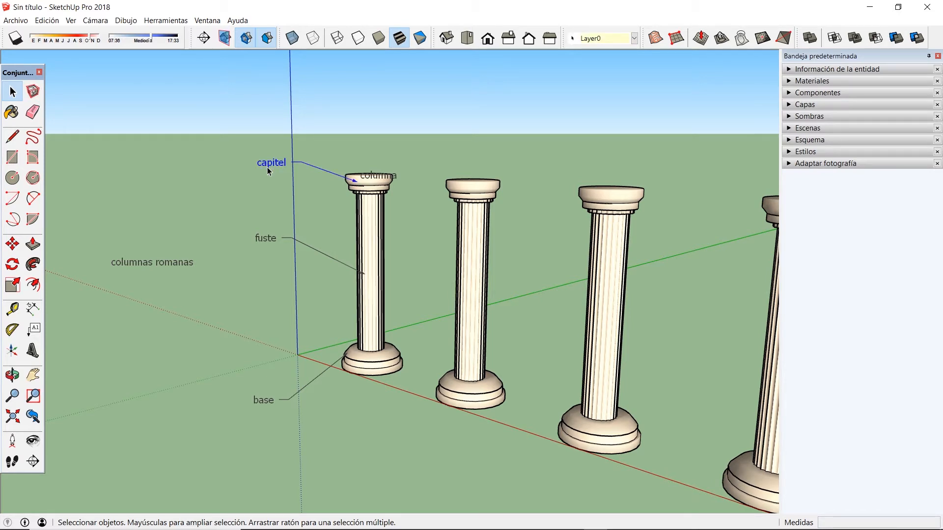
{"action": "left_click", "coordinate": [221, 198]}
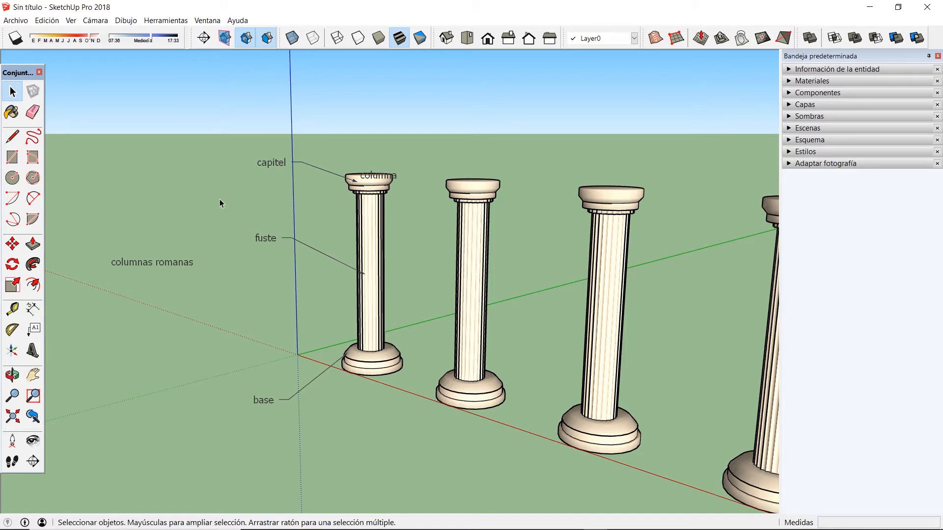
In the model information's text settings, set the screen text font to Arial at 20 points.
{"action": "left_click", "coordinate": [25, 523]}
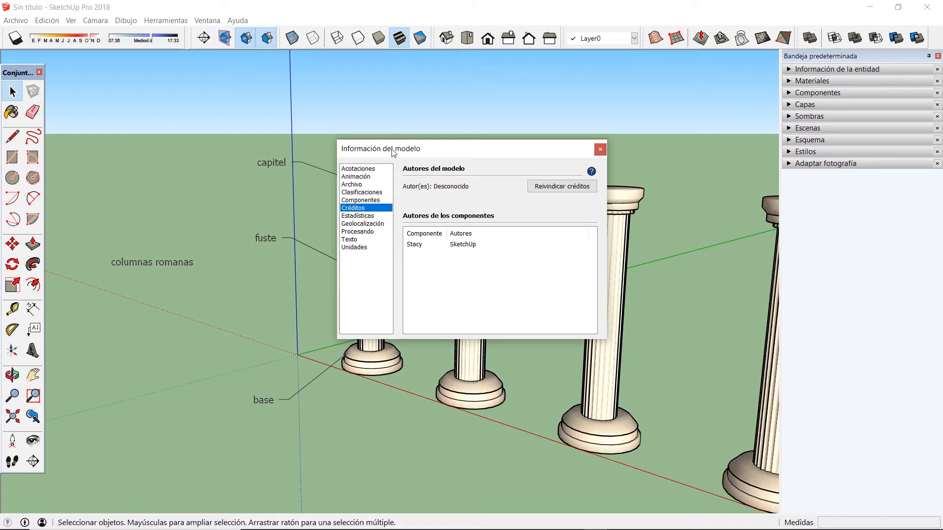
{"action": "left_click", "coordinate": [352, 240]}
{"action": "left_click_drag", "start_coordinate": [464, 148], "coordinate": [199, 188]}
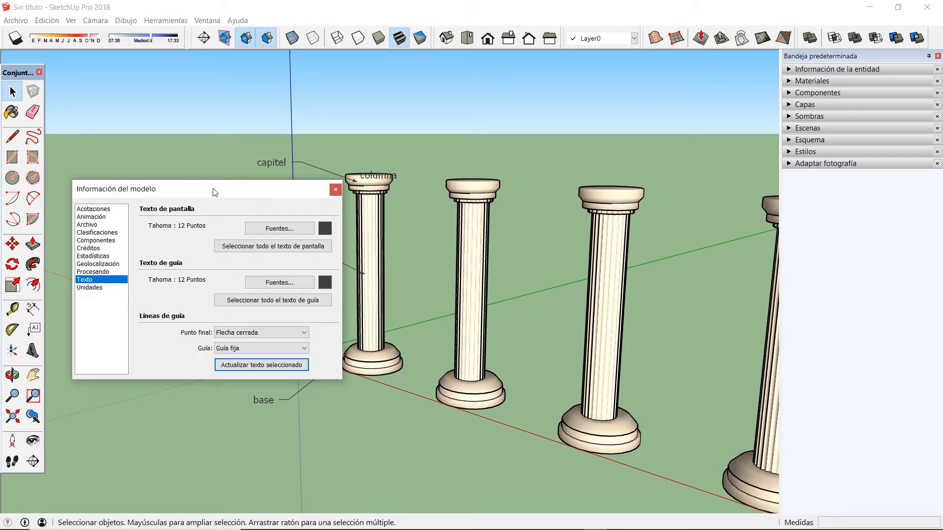
{"action": "left_click_drag", "start_coordinate": [212, 192], "coordinate": [497, 151]}
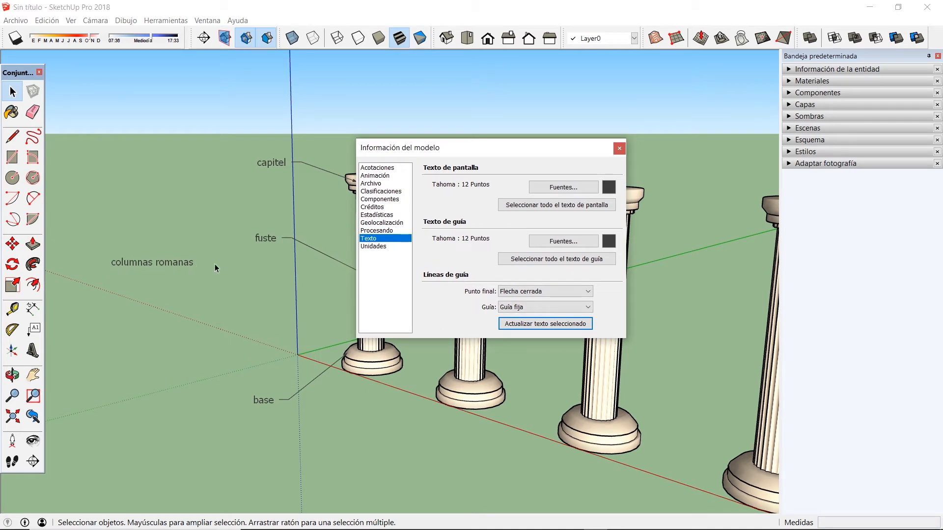
{"action": "left_click", "coordinate": [567, 190]}
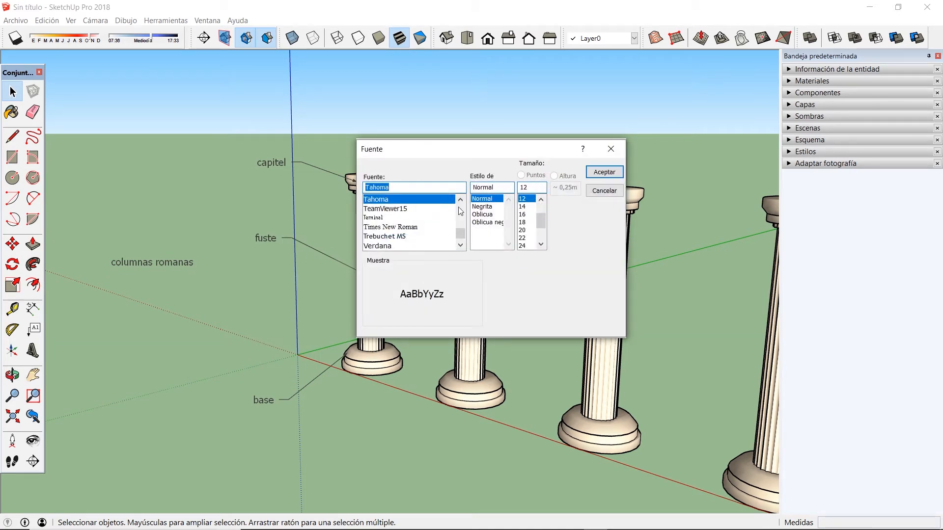
{"action": "left_click", "coordinate": [524, 231]}
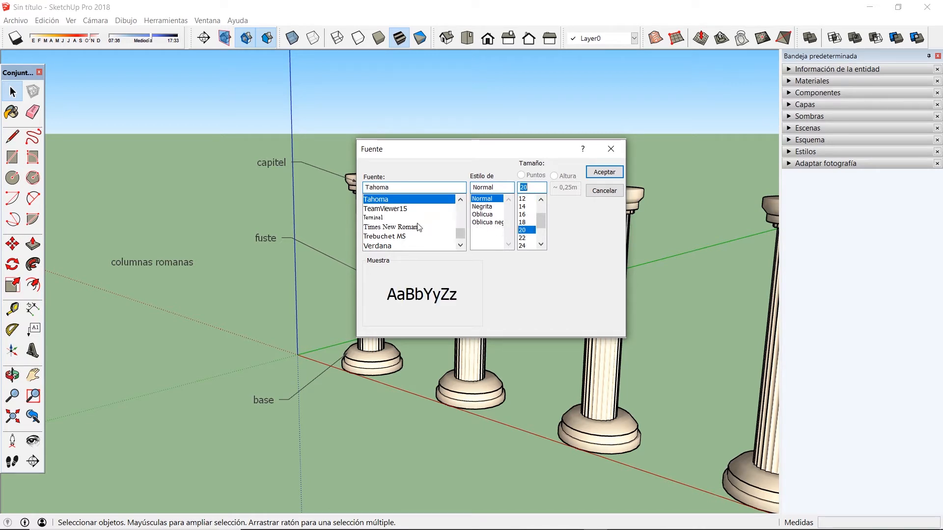
{"action": "left_click_drag", "start_coordinate": [461, 236], "coordinate": [462, 210]}
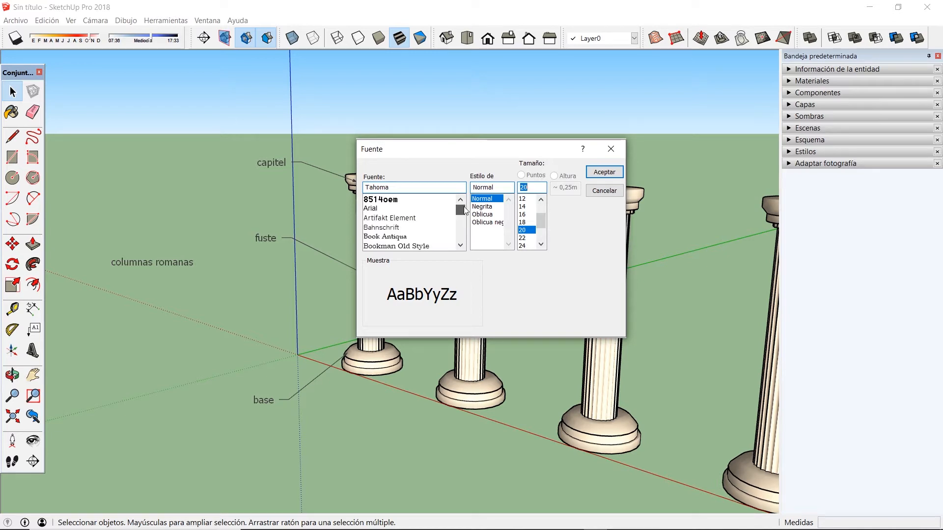
{"action": "left_click", "coordinate": [380, 209]}
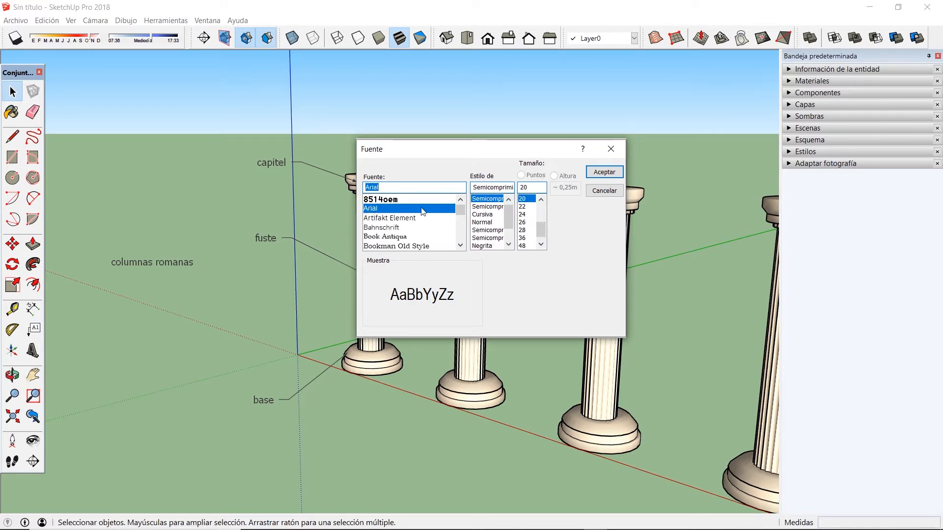
{"action": "left_click", "coordinate": [603, 172]}
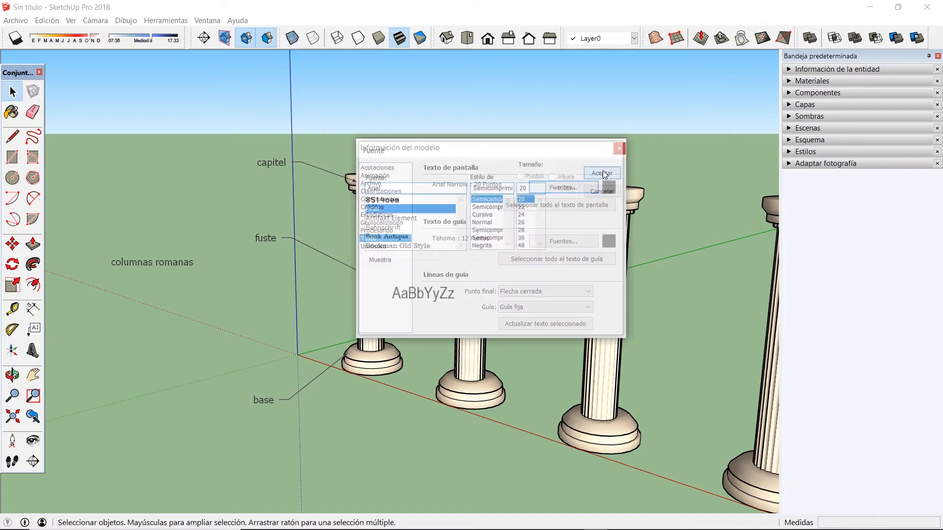
Change the screen text color to a reddish brown by raising its red value to 128.
{"action": "left_click", "coordinate": [608, 187]}
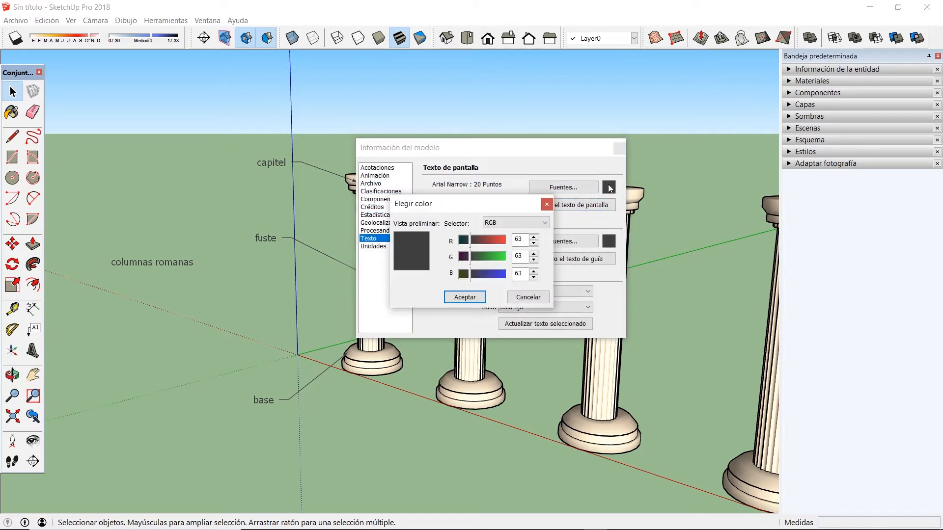
{"action": "left_click_drag", "start_coordinate": [470, 241], "coordinate": [484, 242]}
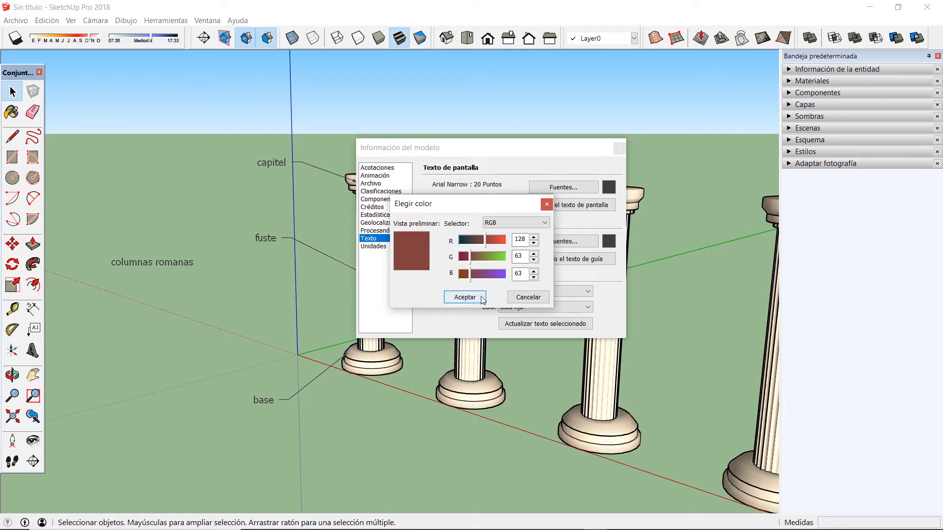
{"action": "left_click", "coordinate": [465, 297]}
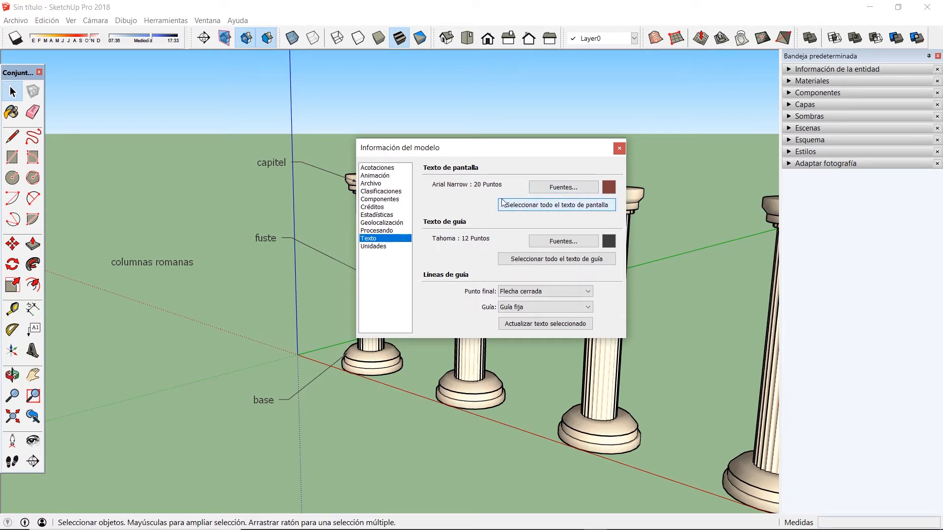
Select all screen text in the model, update it with the new font and color settings, and clear the selection.
{"action": "left_click", "coordinate": [541, 207]}
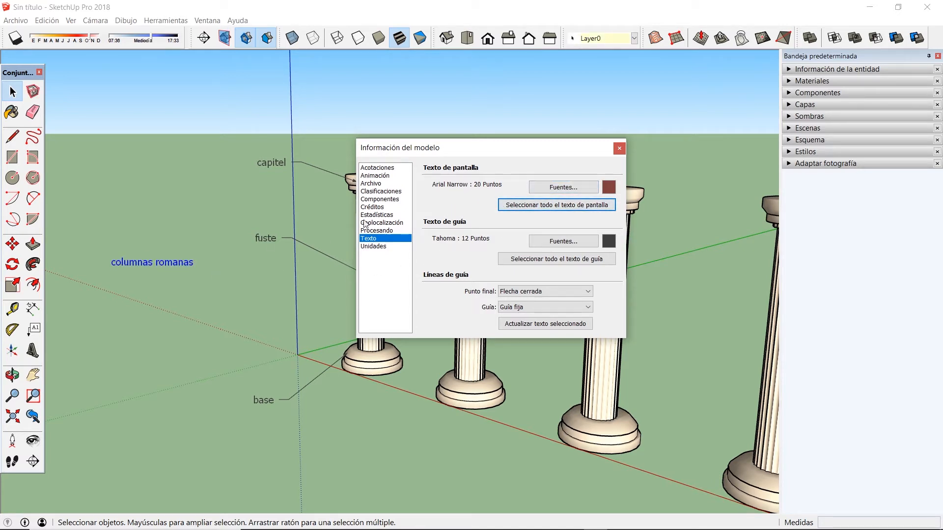
{"action": "left_click", "coordinate": [532, 325]}
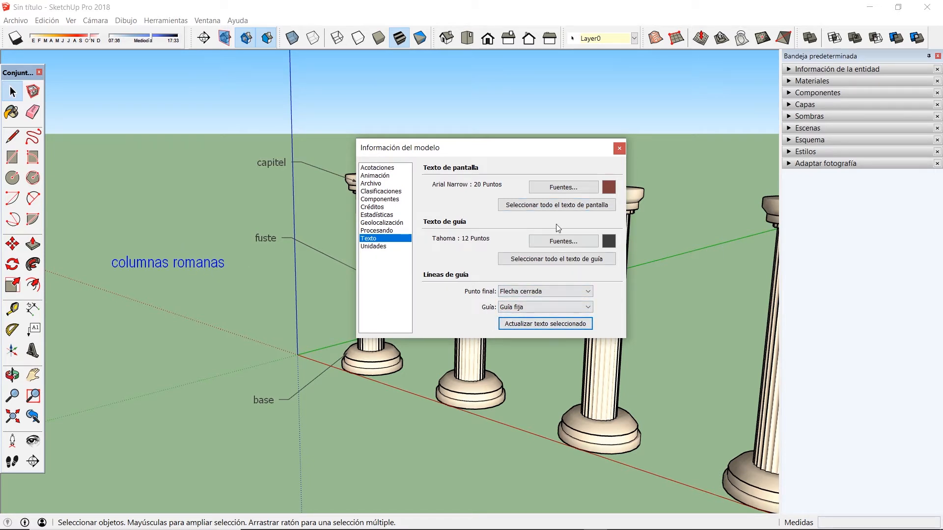
{"action": "left_click", "coordinate": [546, 207]}
{"action": "left_click", "coordinate": [133, 200]}
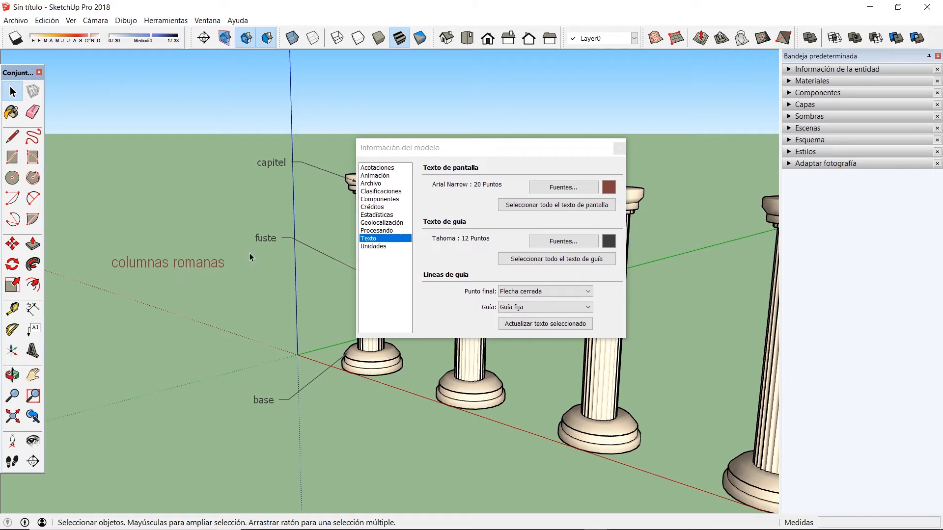
Uncover the first column's labels and set the leader text font to Arial, Negrita style, at 14 points.
{"action": "left_click", "coordinate": [499, 147]}
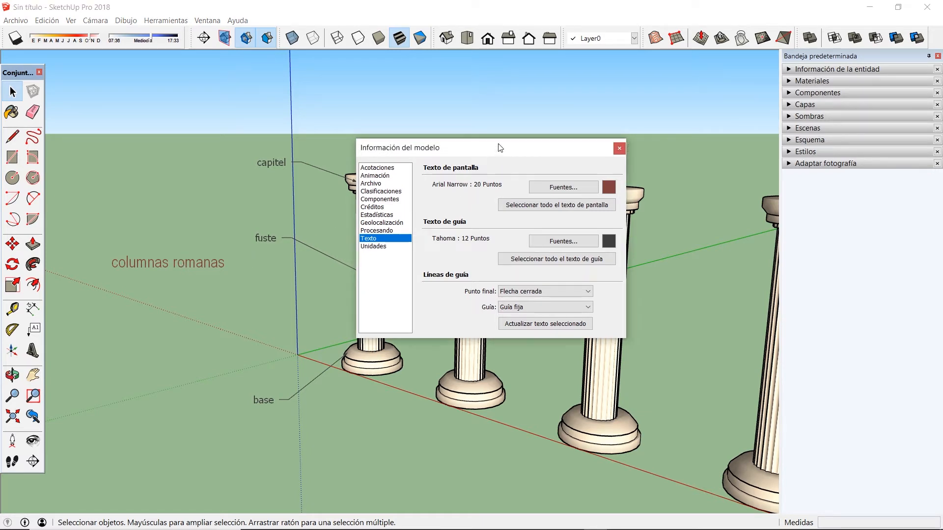
{"action": "left_click_drag", "start_coordinate": [499, 146], "coordinate": [573, 166]}
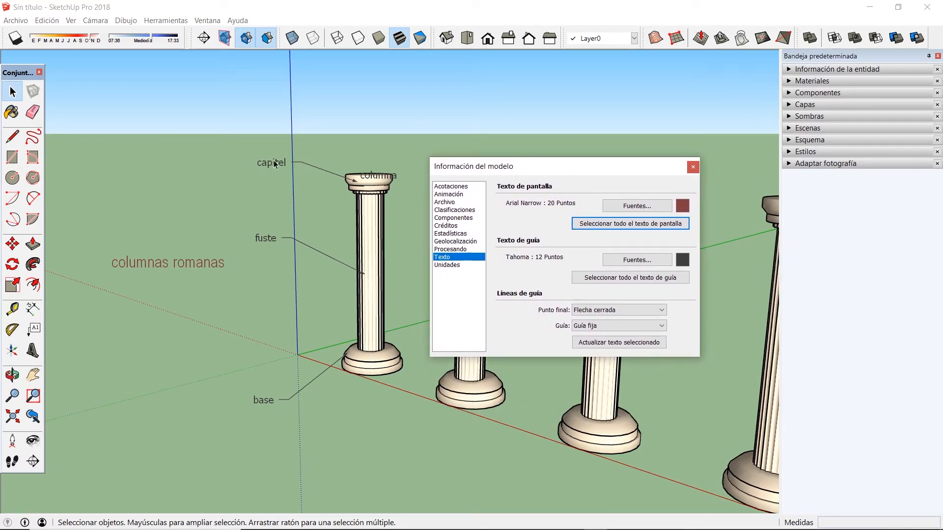
{"action": "left_click", "coordinate": [638, 261]}
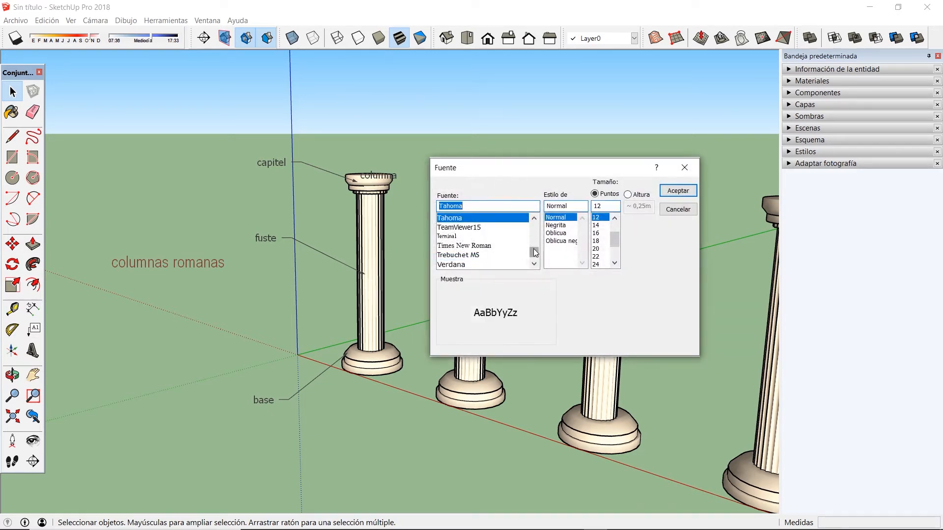
{"action": "left_click_drag", "start_coordinate": [535, 252], "coordinate": [535, 218]}
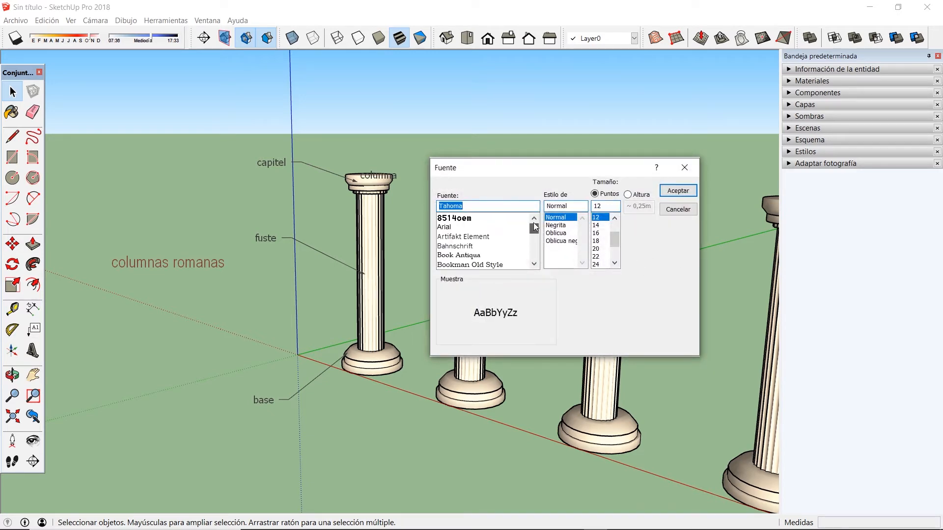
{"action": "left_click", "coordinate": [449, 228]}
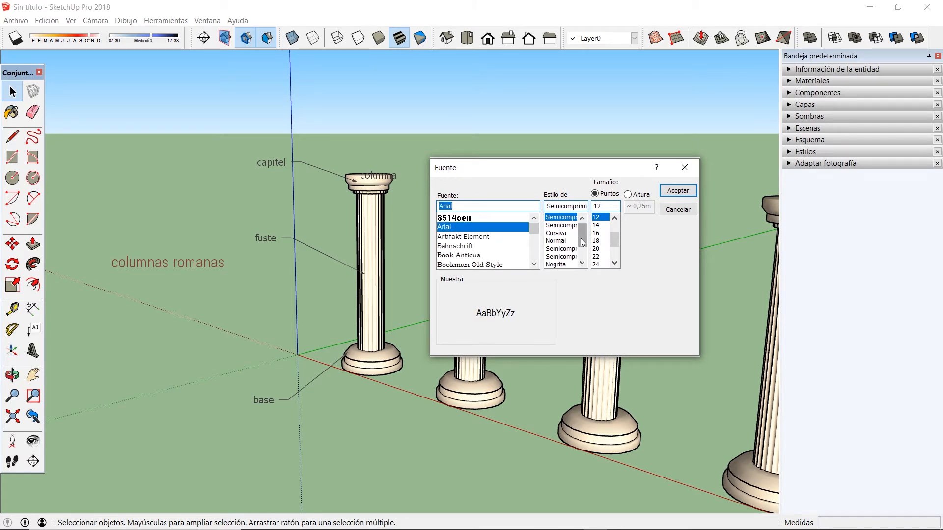
{"action": "left_click", "coordinate": [569, 266]}
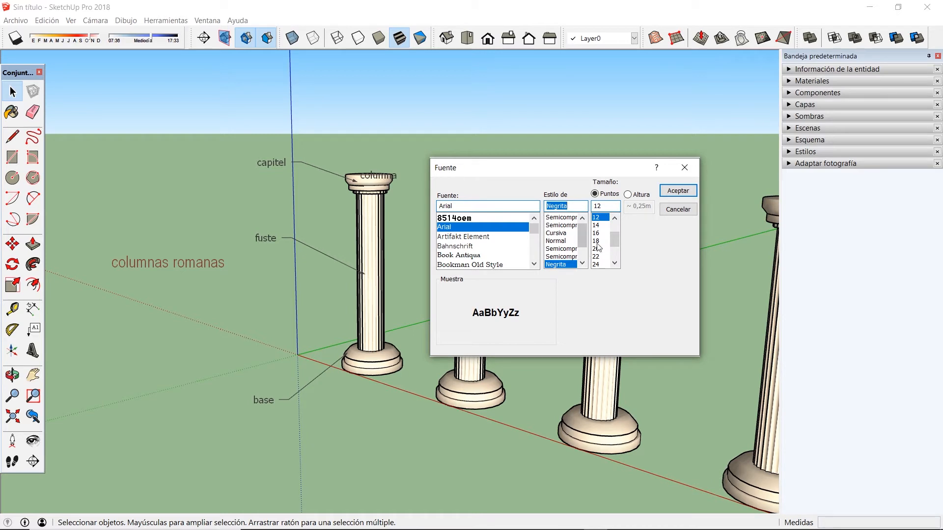
{"action": "left_click", "coordinate": [599, 226]}
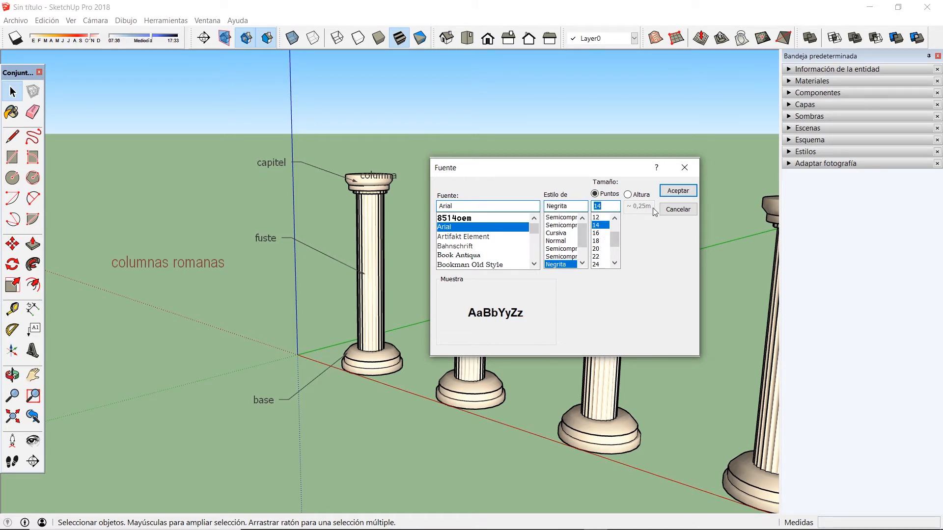
{"action": "left_click", "coordinate": [680, 191]}
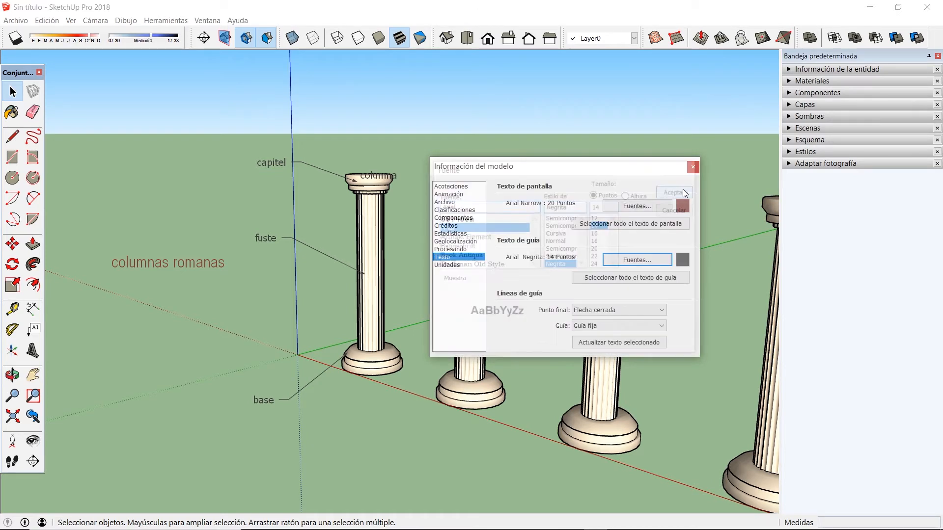
Update all leader text in the model with the new font, and set its leader lines to Puntos endpoints with Guía fija.
{"action": "left_click", "coordinate": [614, 279]}
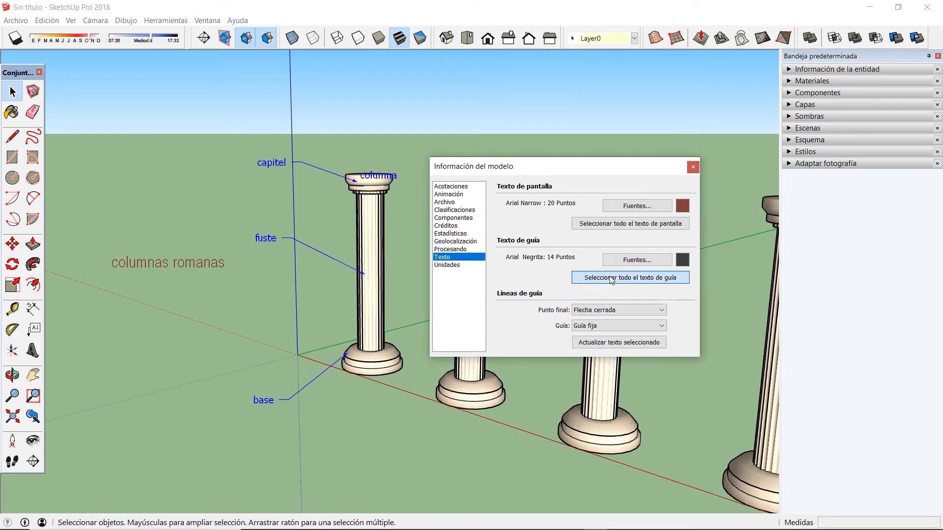
{"action": "left_click", "coordinate": [627, 342]}
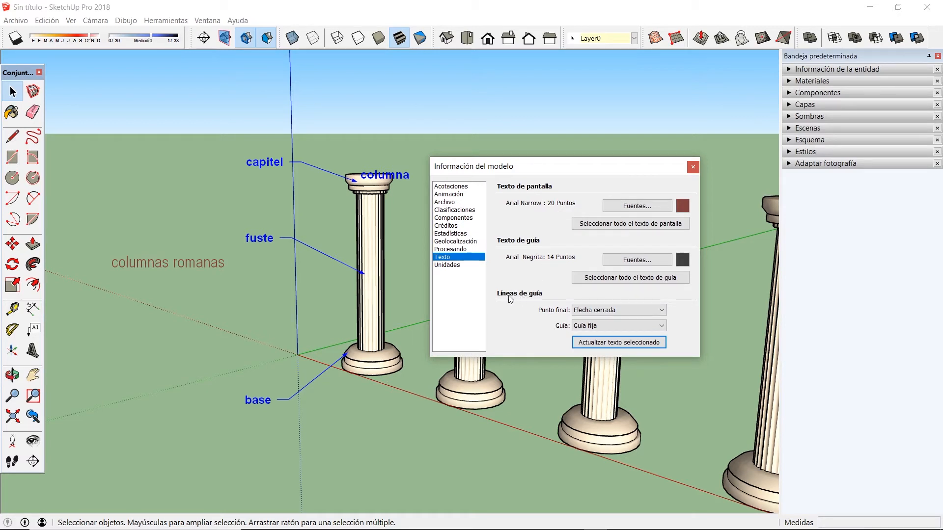
{"action": "left_click", "coordinate": [631, 312]}
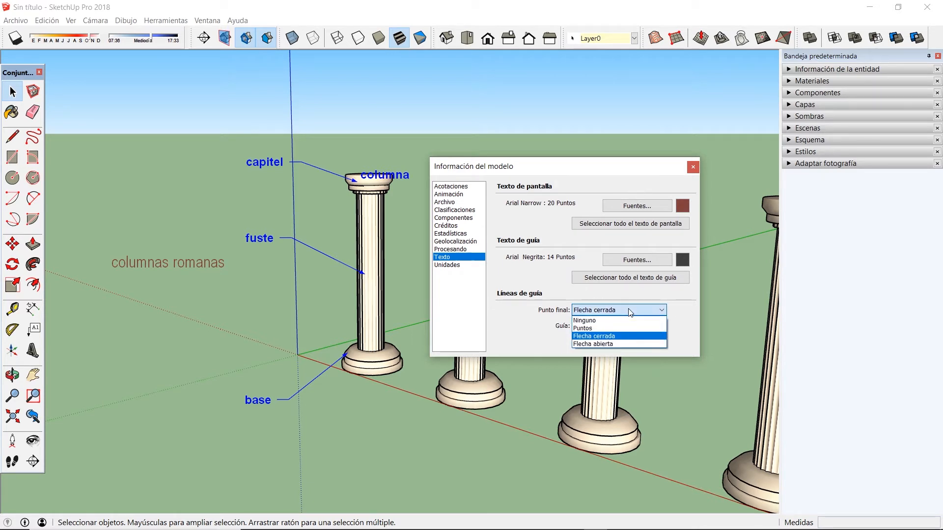
{"action": "left_click", "coordinate": [593, 329]}
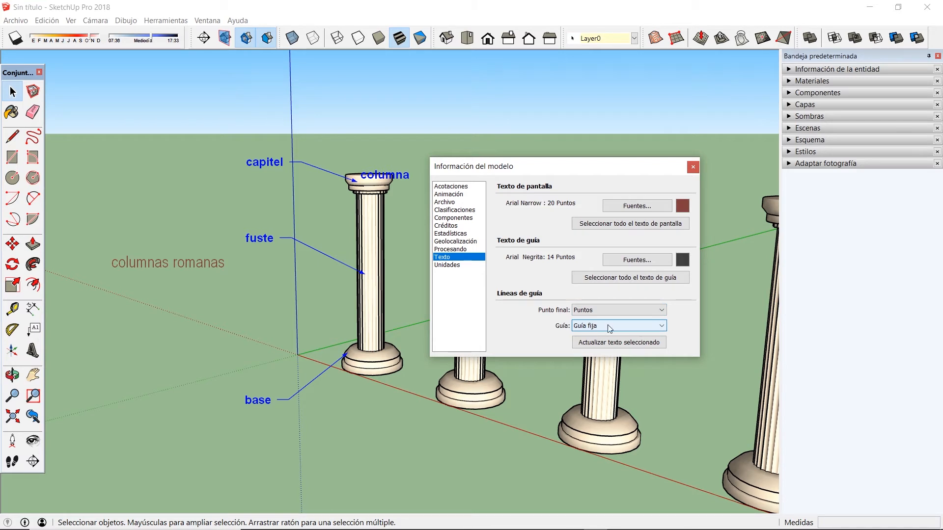
{"action": "left_click", "coordinate": [609, 326]}
{"action": "left_click", "coordinate": [608, 328]}
{"action": "left_click", "coordinate": [604, 343]}
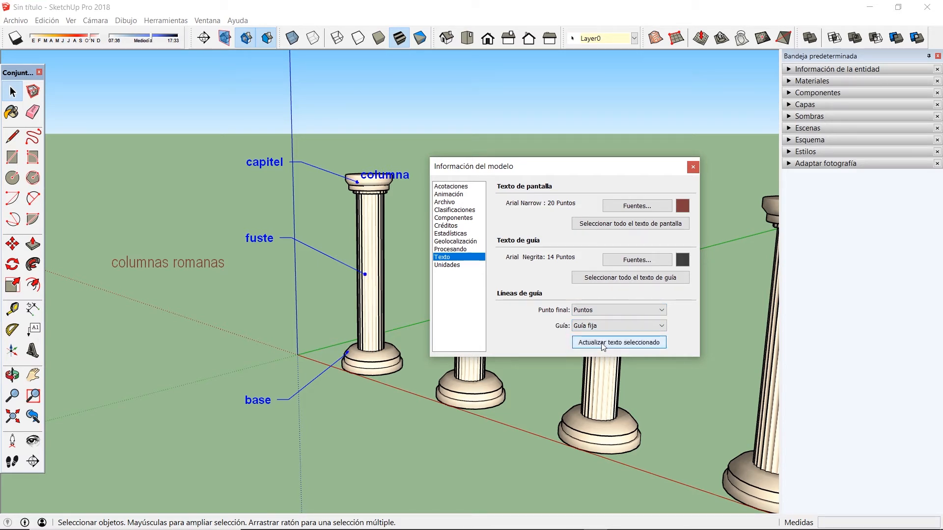
{"action": "left_click", "coordinate": [692, 167]}
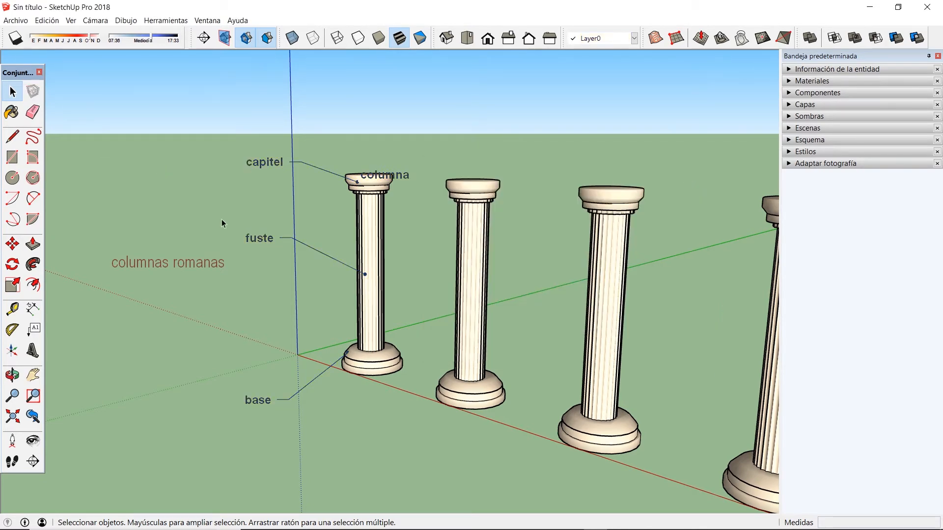
Open the entity information of the "columnas romanas" screen text and look at its individual font options, leaving them as they are.
{"action": "mouse_move", "coordinate": [222, 219]}
{"action": "middle_mouse_down"}
{"action": "mouse_move", "coordinate": [484, 208]}
{"action": "mouse_move", "coordinate": [171, 212]}
{"action": "mouse_move", "coordinate": [221, 213]}
{"action": "mouse_move", "coordinate": [230, 197]}
{"action": "mouse_move", "coordinate": [163, 255]}
{"action": "middle_mouse_up"}
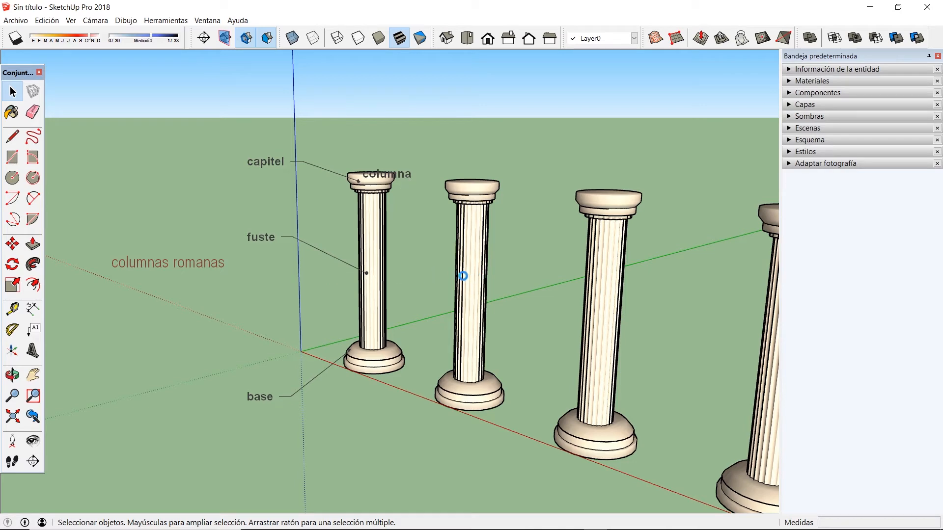
{"action": "mouse_move", "coordinate": [283, 283]}
{"action": "middle_mouse_down"}
{"action": "mouse_move", "coordinate": [379, 280]}
{"action": "mouse_move", "coordinate": [275, 290]}
{"action": "mouse_move", "coordinate": [244, 289]}
{"action": "mouse_move", "coordinate": [287, 285]}
{"action": "mouse_move", "coordinate": [236, 281]}
{"action": "mouse_move", "coordinate": [274, 273]}
{"action": "middle_mouse_up"}
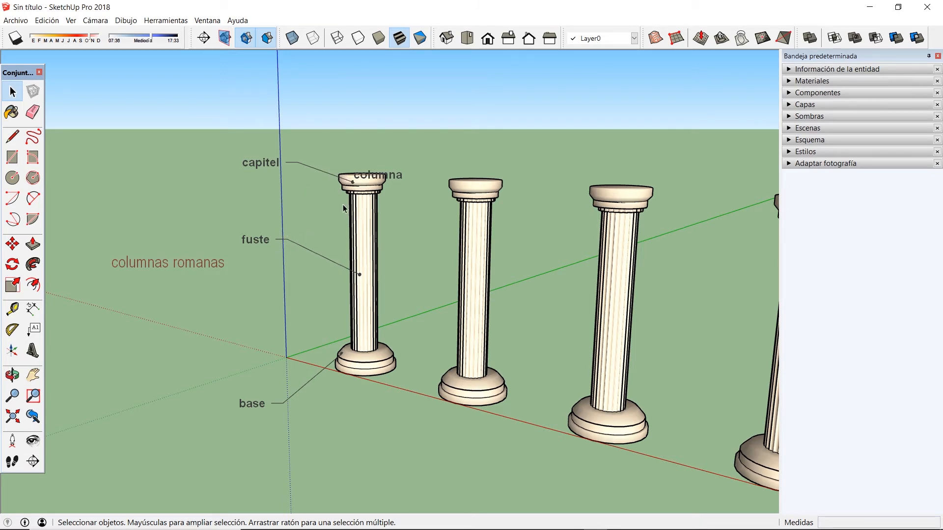
{"action": "left_click", "coordinate": [145, 267]}
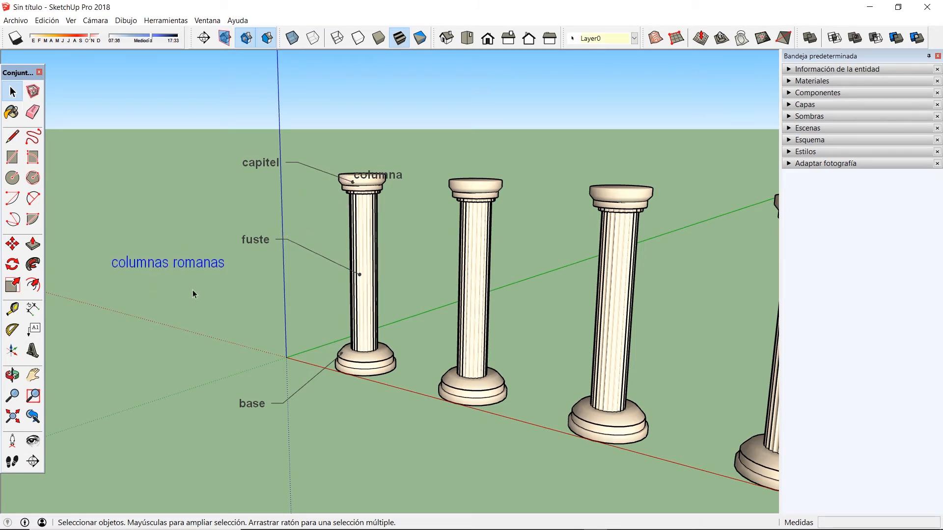
{"action": "right_click", "coordinate": [145, 265]}
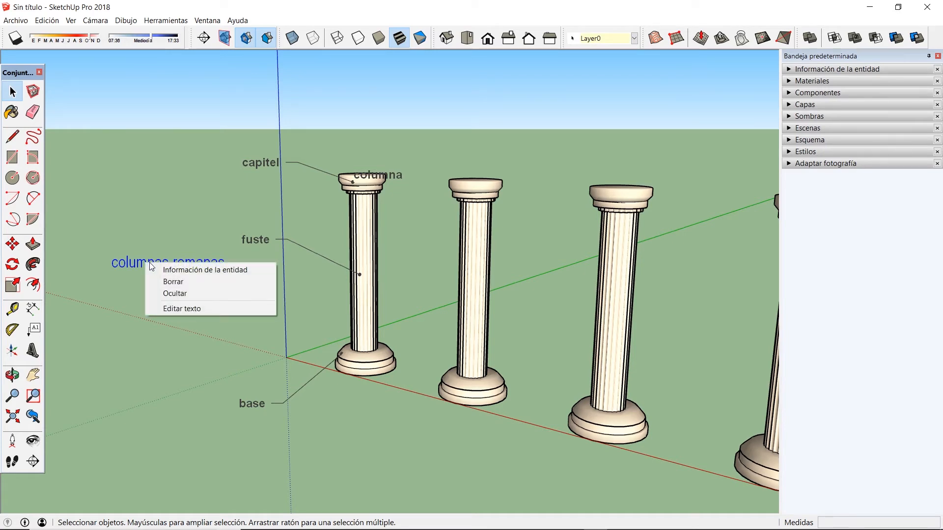
{"action": "left_click", "coordinate": [179, 274]}
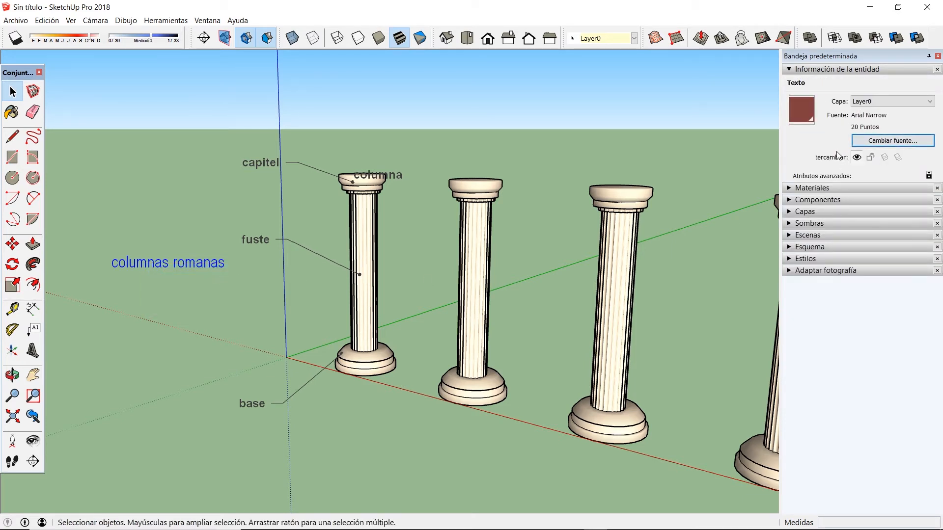
{"action": "left_click", "coordinate": [868, 140]}
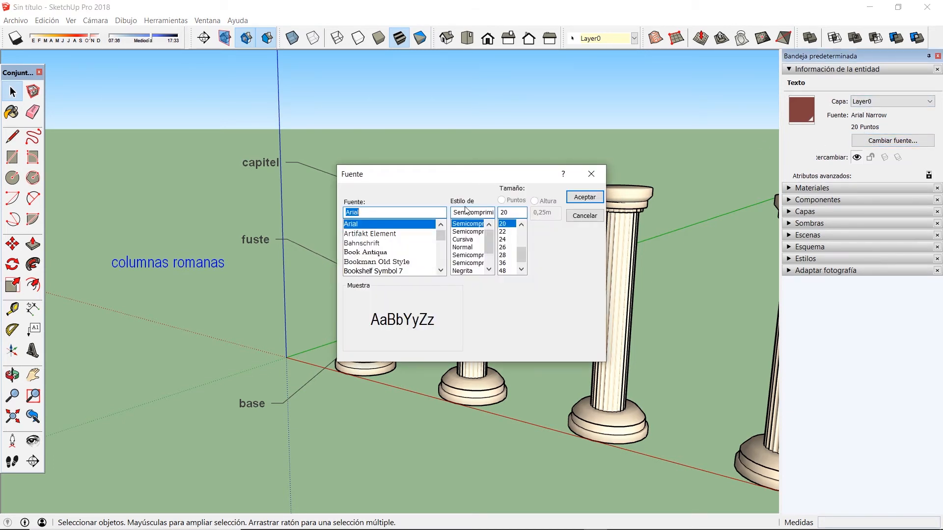
{"action": "left_click", "coordinate": [584, 215]}
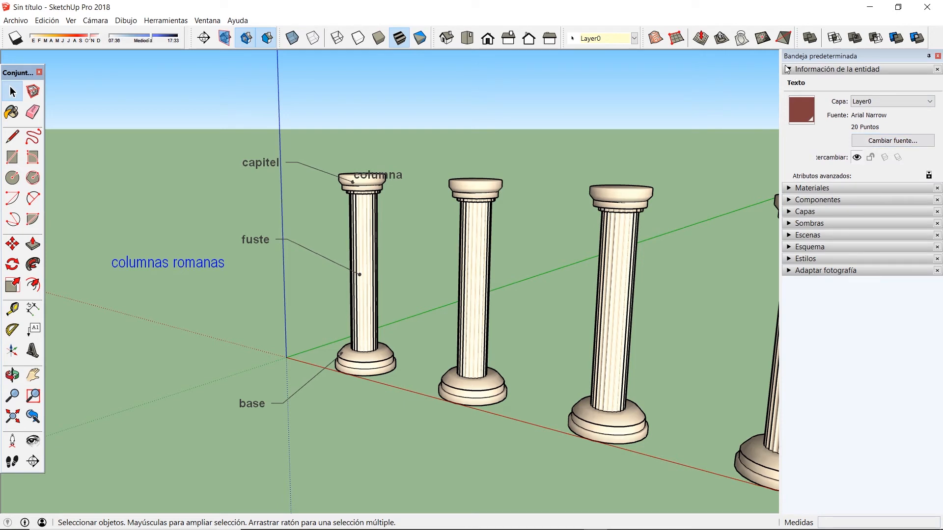
Inspect the individual font settings of the "fuste" leader label through its entity information.
{"action": "left_click", "coordinate": [182, 222]}
{"action": "left_click", "coordinate": [254, 241]}
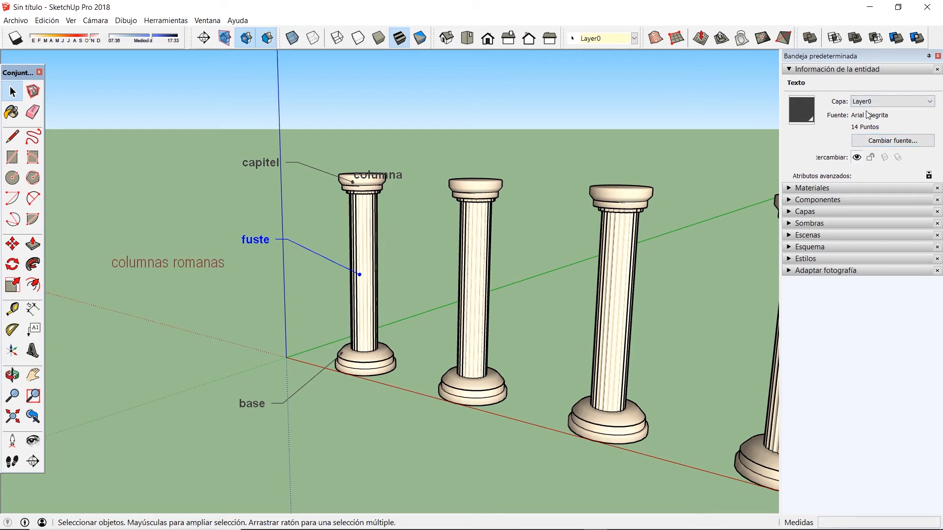
{"action": "left_click", "coordinate": [879, 142]}
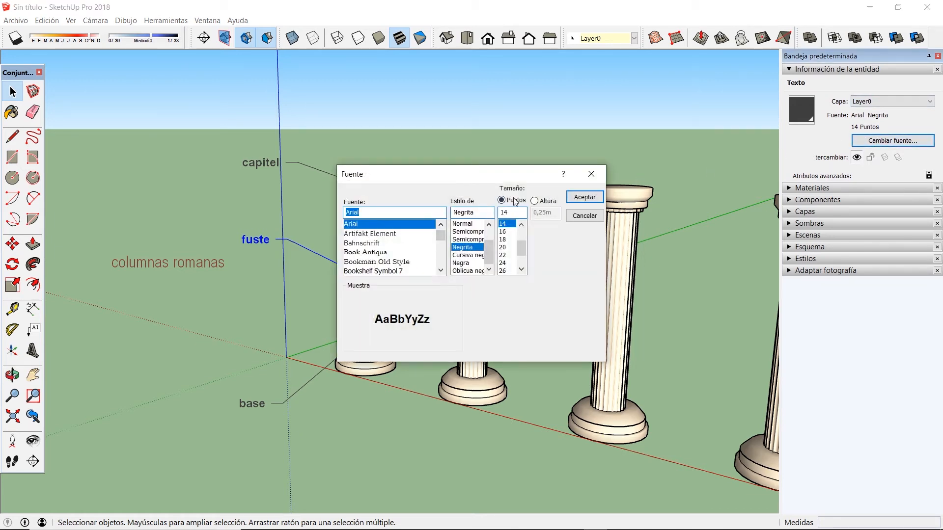
{"action": "left_click", "coordinate": [585, 197]}
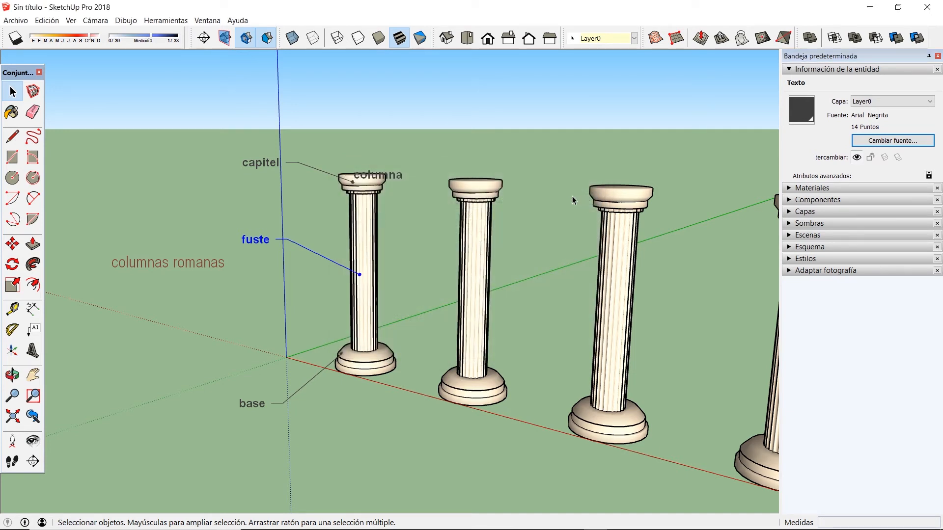
Try the open arrow on the "fuste" label's leader line and change the arrow to Cerrada.
{"action": "right_click", "coordinate": [258, 241]}
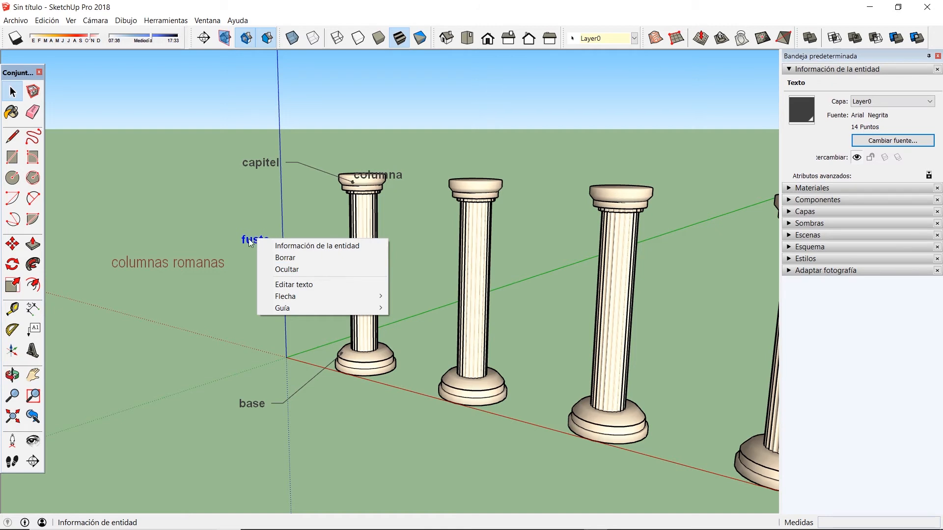
{"action": "mouse_move", "coordinate": [296, 300]}
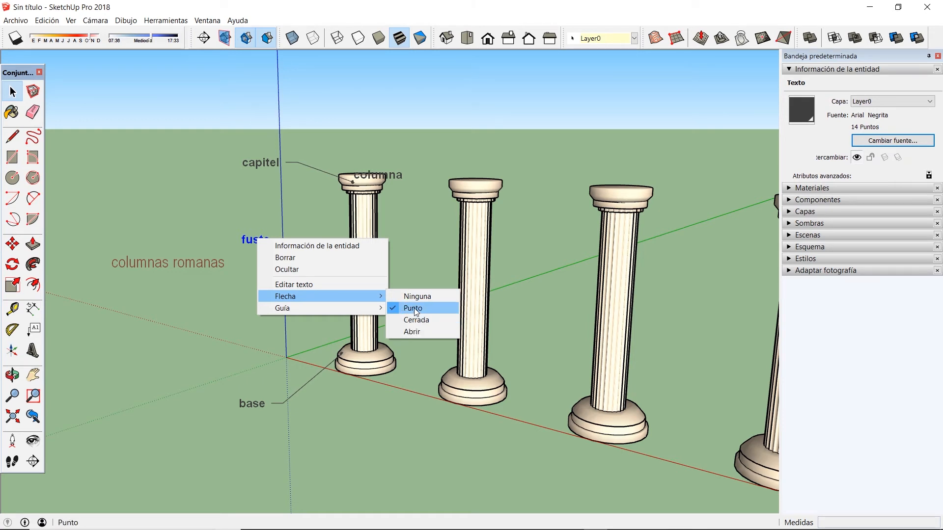
{"action": "left_click", "coordinate": [414, 332]}
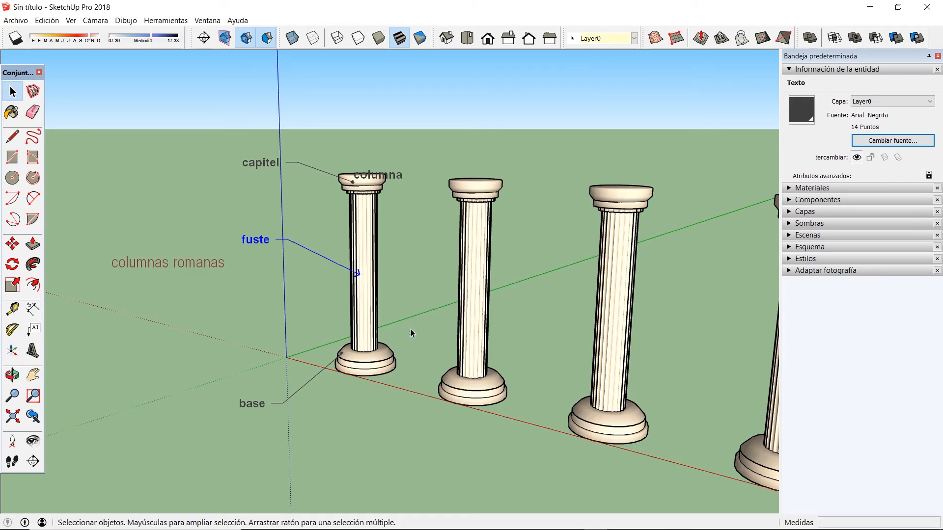
{"action": "right_click", "coordinate": [260, 239]}
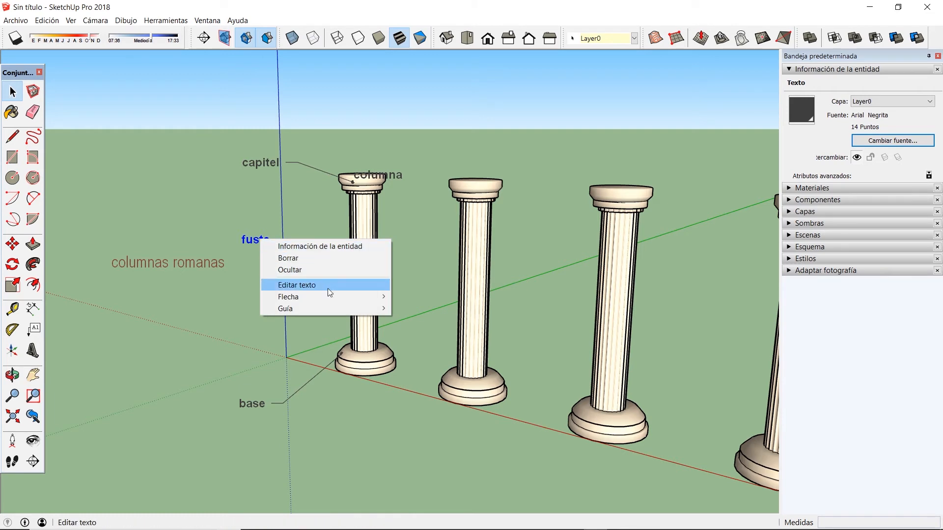
{"action": "mouse_move", "coordinate": [329, 295]}
{"action": "left_click", "coordinate": [415, 320]}
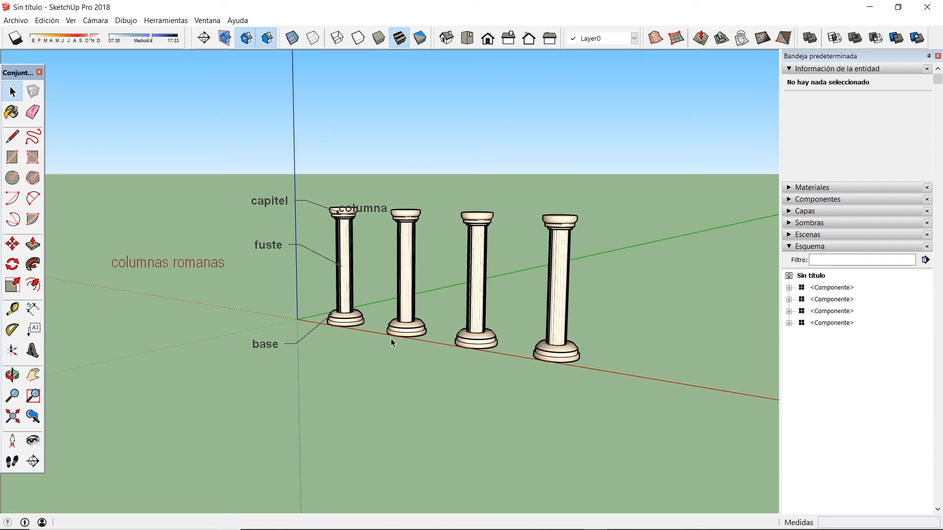
Create the 3D text "Pórtico romano" with Centrar alignment and Normal style, and place it on the ground in front of the columns.
{"action": "left_click", "coordinate": [33, 350]}
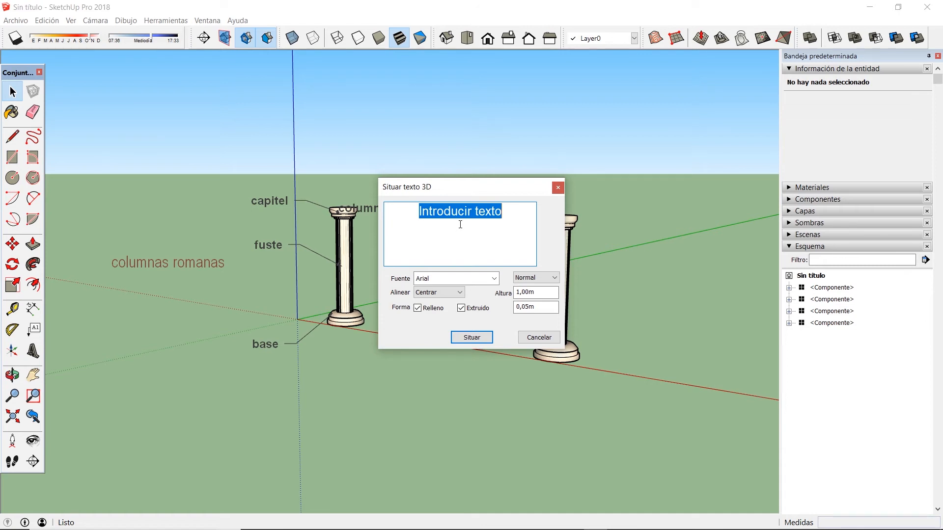
{"action": "type", "text": "P"}
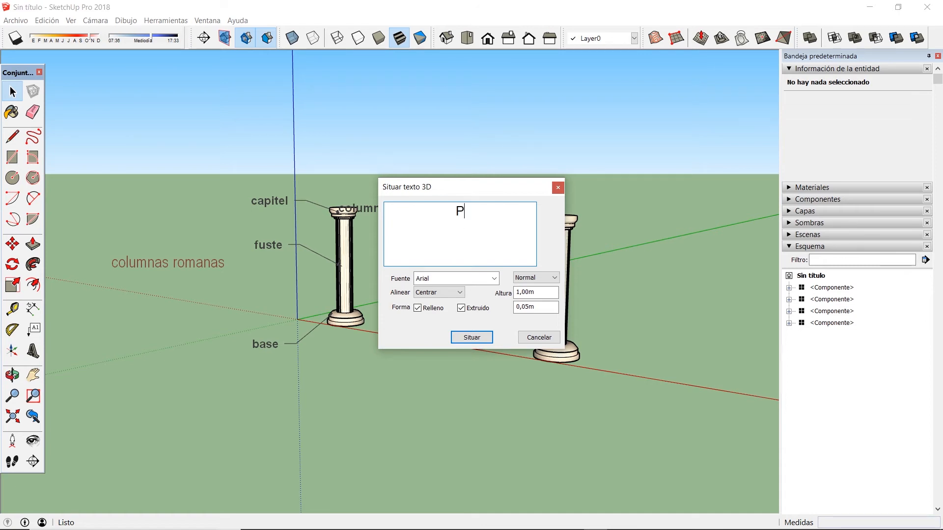
{"action": "type", "text": "órtico romano"}
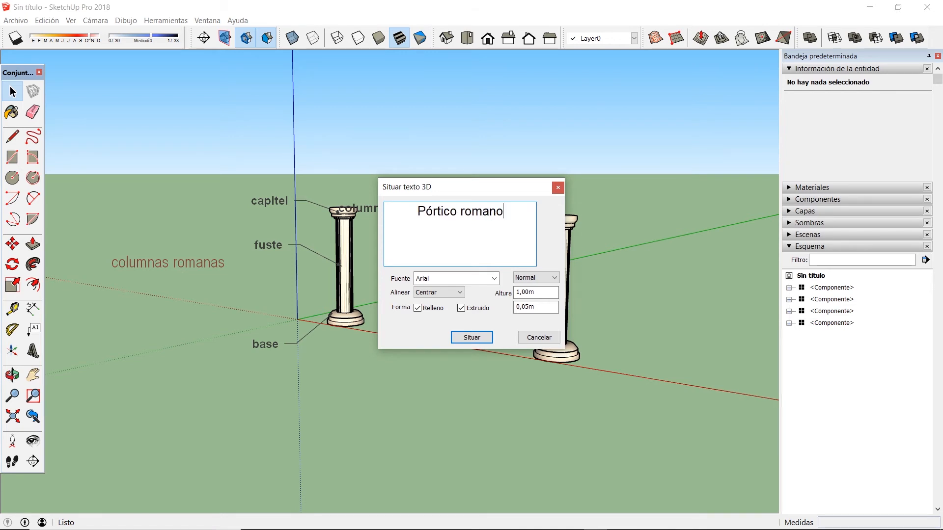
{"action": "left_click", "coordinate": [442, 293]}
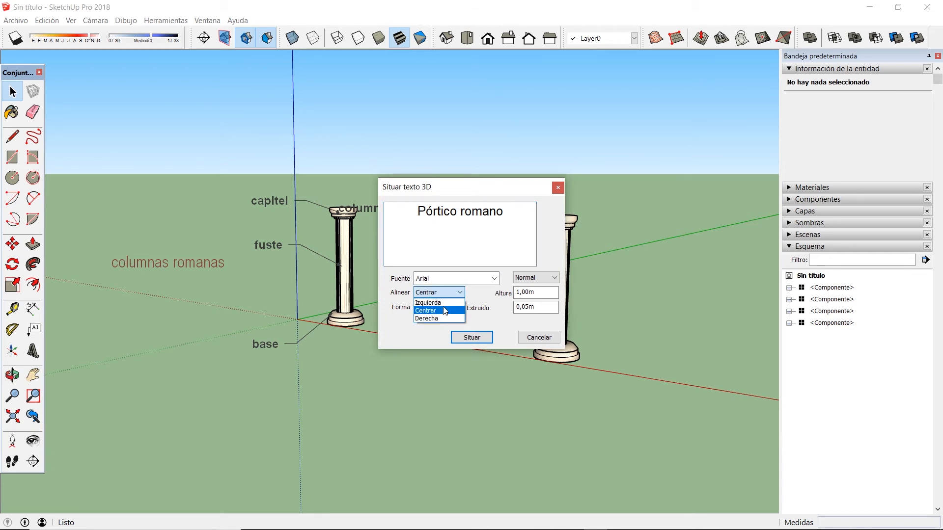
{"action": "left_click", "coordinate": [443, 311]}
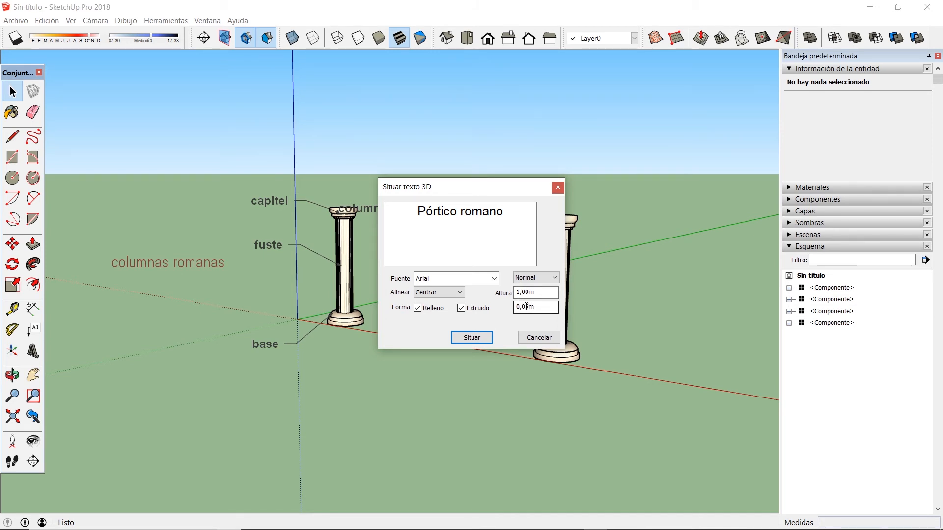
{"action": "left_click", "coordinate": [545, 278]}
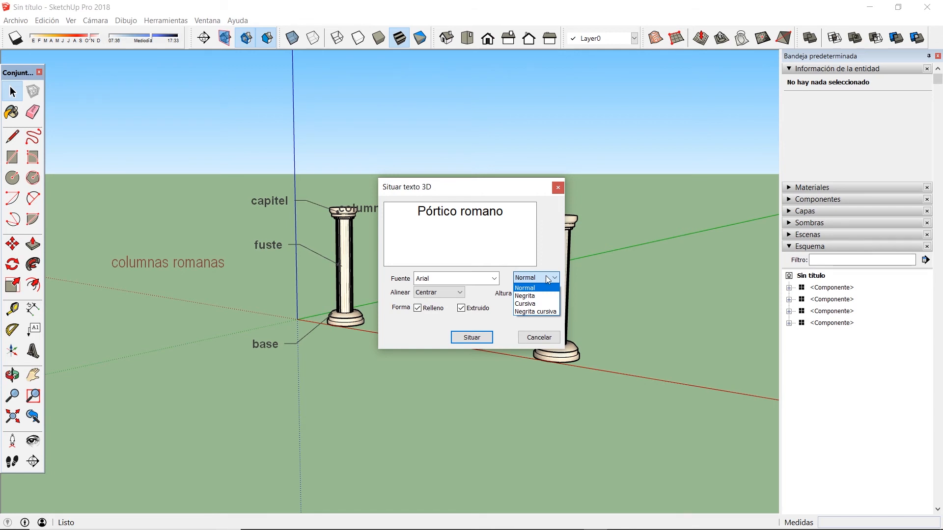
{"action": "left_click", "coordinate": [546, 275]}
{"action": "left_click", "coordinate": [471, 338]}
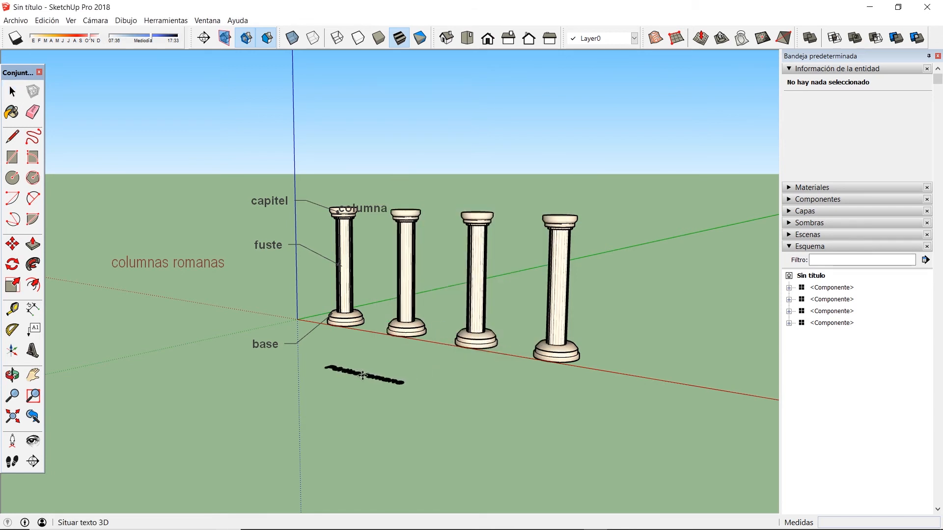
{"action": "left_click", "coordinate": [386, 362]}
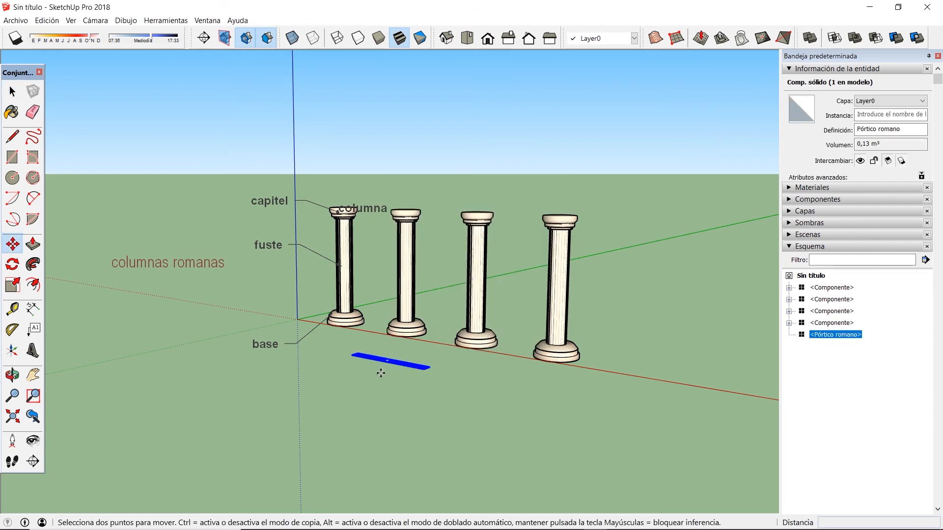
Examine the placed 3D text up close from different views and clear its selection.
{"action": "scroll", "coordinate": [385, 362], "scroll_direction": "up", "scroll_amount": 3}
{"action": "scroll", "coordinate": [380, 363], "scroll_direction": "up", "scroll_amount": 5}
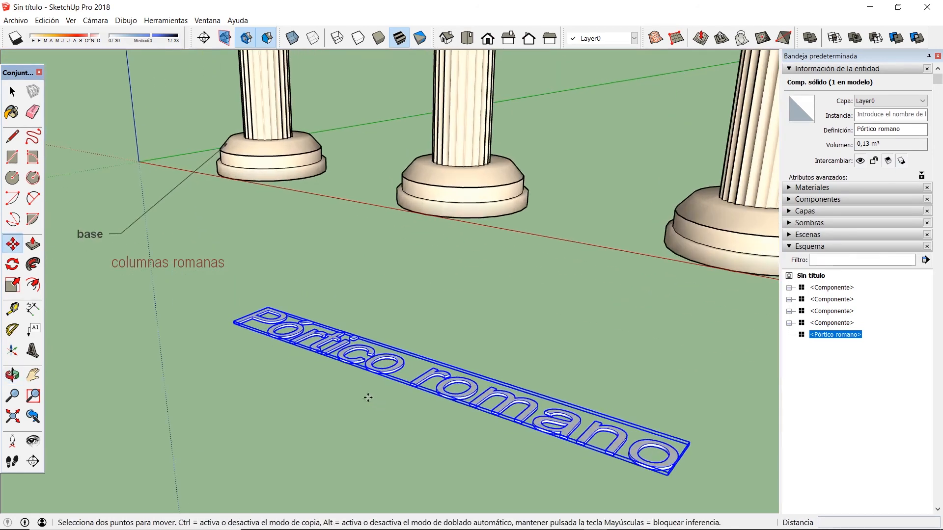
{"action": "middle_click_drag", "start_coordinate": [375, 366], "coordinate": [422, 366]}
{"action": "scroll", "coordinate": [314, 353], "scroll_direction": "up", "scroll_amount": 5}
{"action": "scroll", "coordinate": [334, 360], "scroll_direction": "down", "scroll_amount": 10}
{"action": "scroll", "coordinate": [417, 357], "scroll_direction": "down", "scroll_amount": 4}
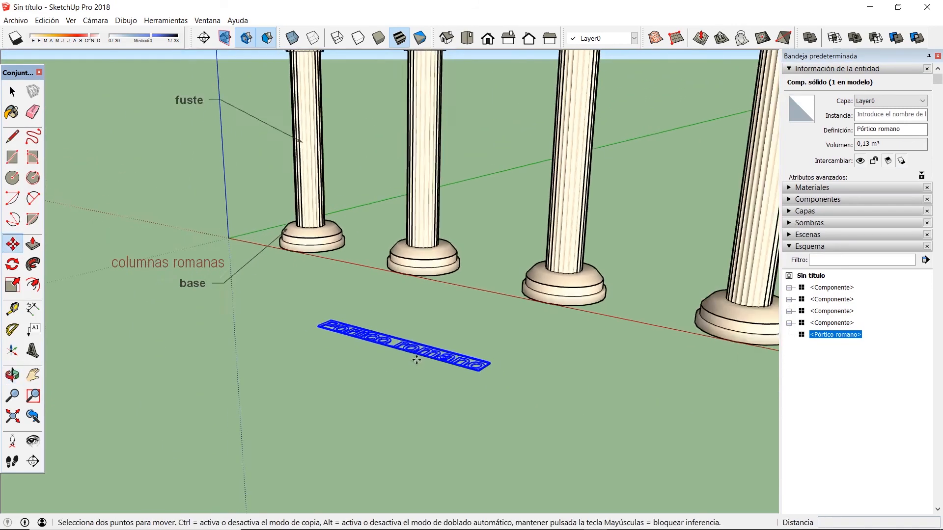
{"action": "scroll", "coordinate": [406, 359], "scroll_direction": "up", "scroll_amount": 3}
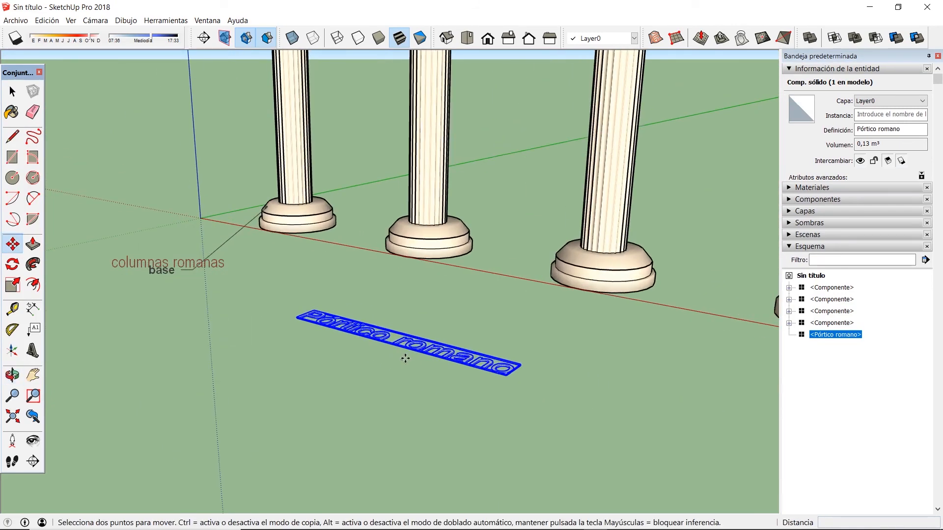
{"action": "left_click", "coordinate": [12, 91]}
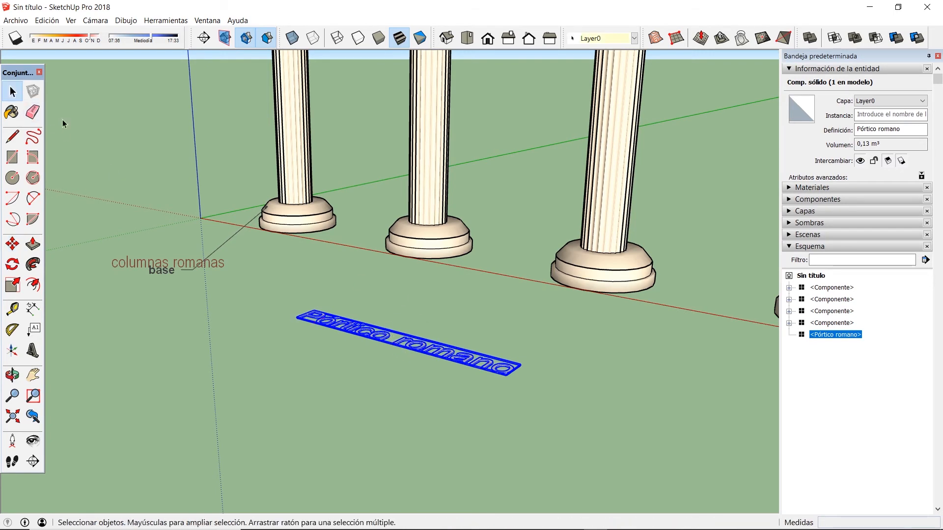
{"action": "left_click", "coordinate": [379, 355]}
{"action": "mouse_move", "coordinate": [413, 376]}
{"action": "middle_mouse_down"}
{"action": "mouse_move", "coordinate": [470, 358]}
{"action": "mouse_move", "coordinate": [421, 358]}
{"action": "mouse_move", "coordinate": [408, 368]}
{"action": "mouse_move", "coordinate": [400, 343]}
{"action": "mouse_move", "coordinate": [406, 359]}
{"action": "middle_mouse_up"}
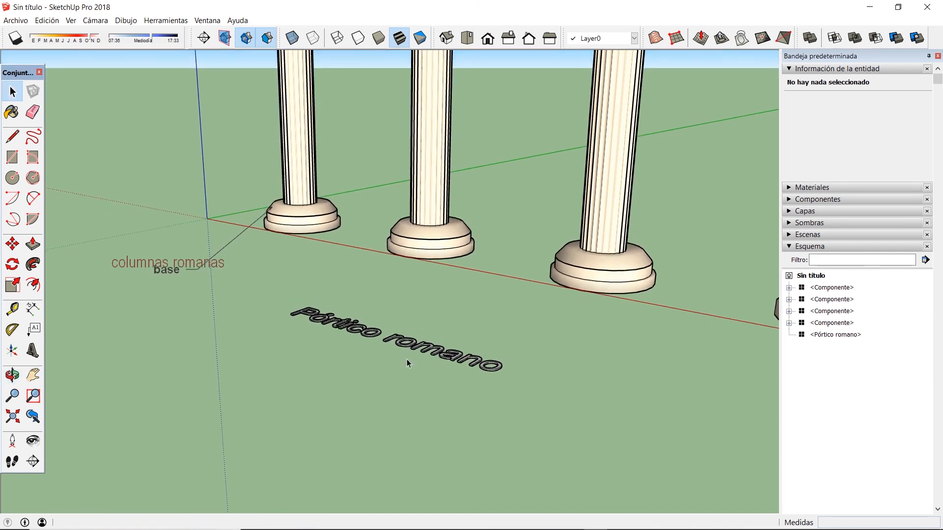
Enlarge the 3D text "Pórtico romano" with the Scale tool, stretching it outward from its far end, and clear the selection.
{"action": "left_click", "coordinate": [401, 348]}
{"action": "left_click", "coordinate": [12, 284]}
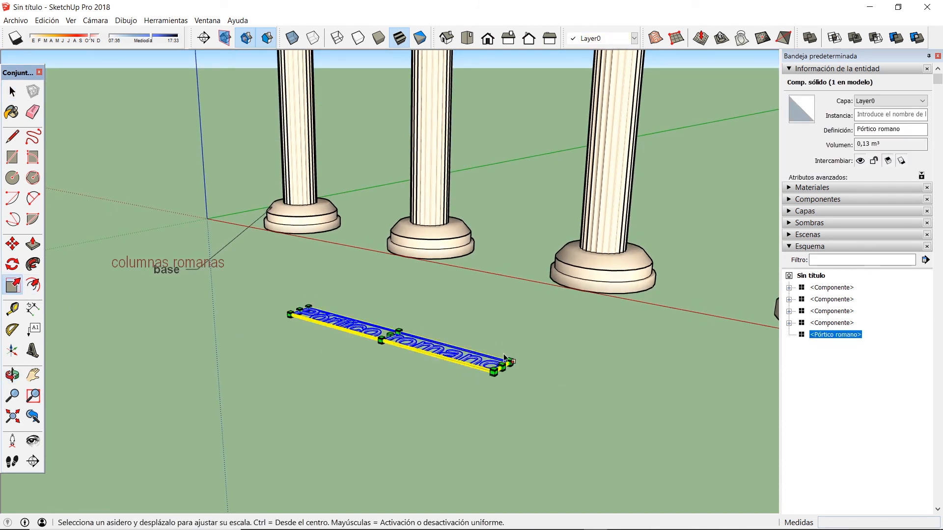
{"action": "mouse_move", "coordinate": [508, 367]}
{"action": "left_mouse_down"}
{"action": "mouse_move", "coordinate": [544, 349]}
{"action": "mouse_move", "coordinate": [628, 382]}
{"action": "mouse_move", "coordinate": [544, 337]}
{"action": "mouse_move", "coordinate": [606, 331]}
{"action": "left_mouse_up"}
{"action": "left_click", "coordinate": [12, 91]}
{"action": "left_click", "coordinate": [409, 407]}
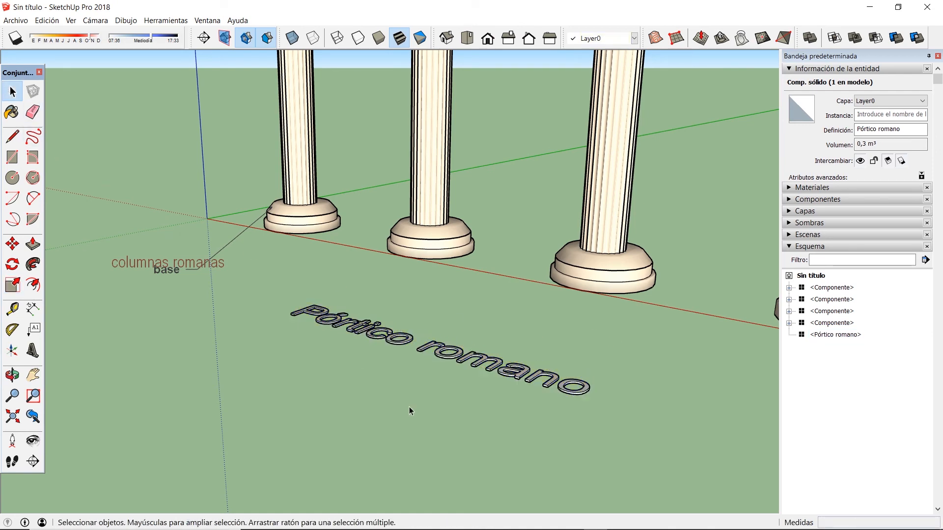
Open the 3D text component for editing and Push/Pull the top face of the "r" in "romano" up 0.30 m.
{"action": "middle_click_drag", "start_coordinate": [408, 407], "coordinate": [399, 352]}
{"action": "left_click", "coordinate": [399, 352]}
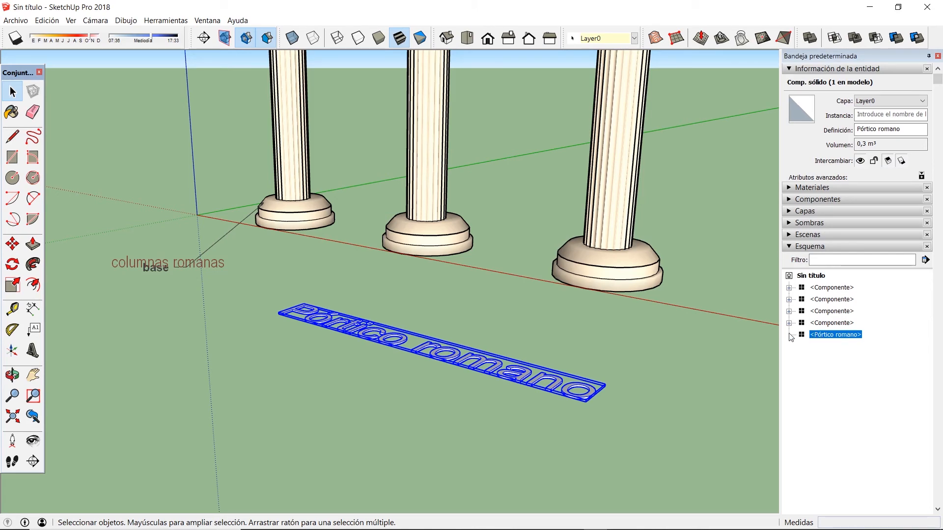
{"action": "double_click", "coordinate": [438, 356]}
{"action": "scroll", "coordinate": [438, 355], "scroll_direction": "up", "scroll_amount": 6}
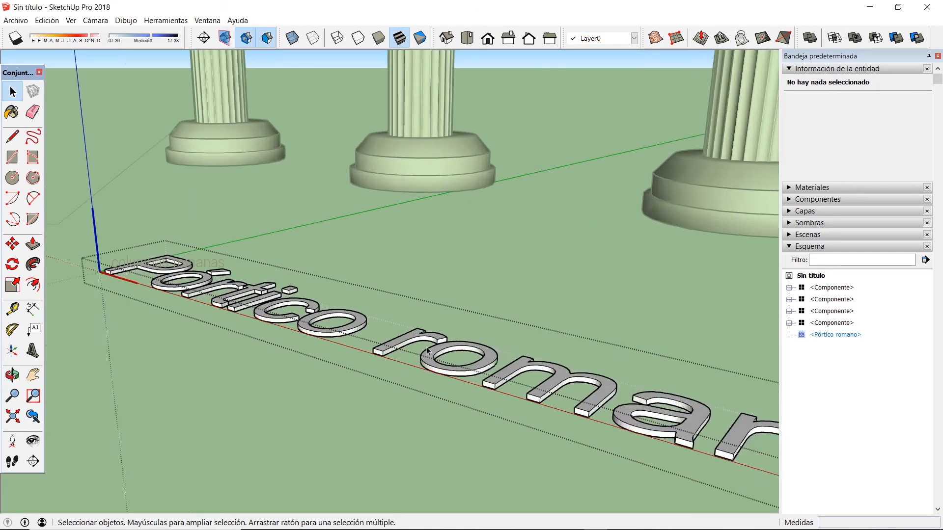
{"action": "left_click", "coordinate": [387, 289]}
{"action": "scroll", "coordinate": [420, 325], "scroll_direction": "down", "scroll_amount": 5}
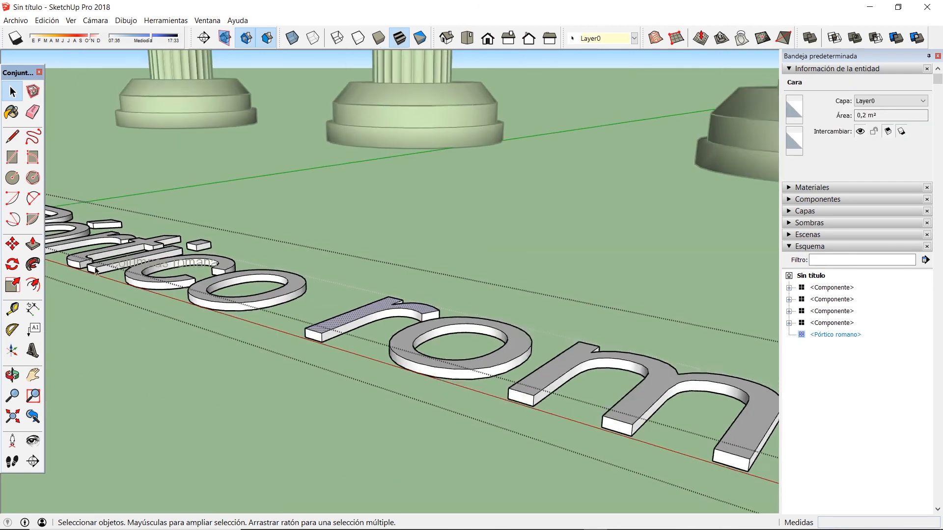
{"action": "key", "text": "p"}
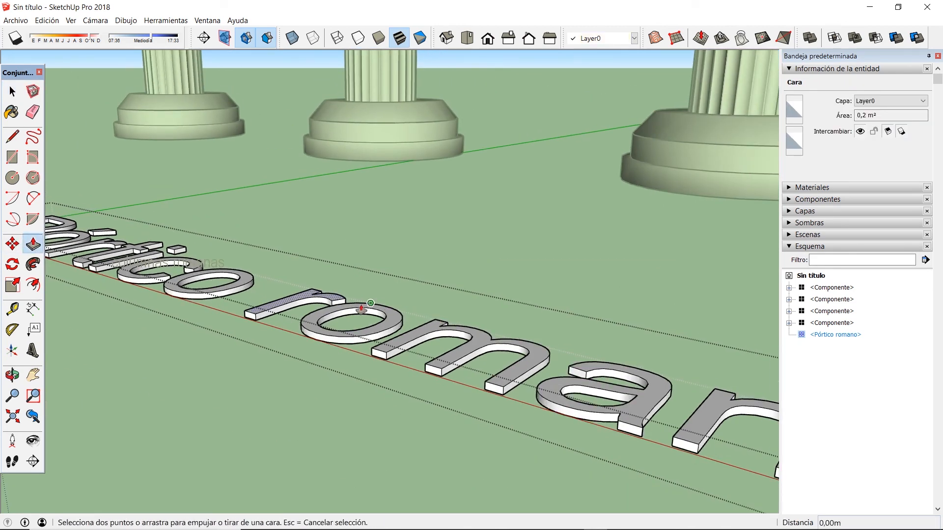
{"action": "left_click", "coordinate": [309, 297]}
{"action": "left_click", "coordinate": [311, 268]}
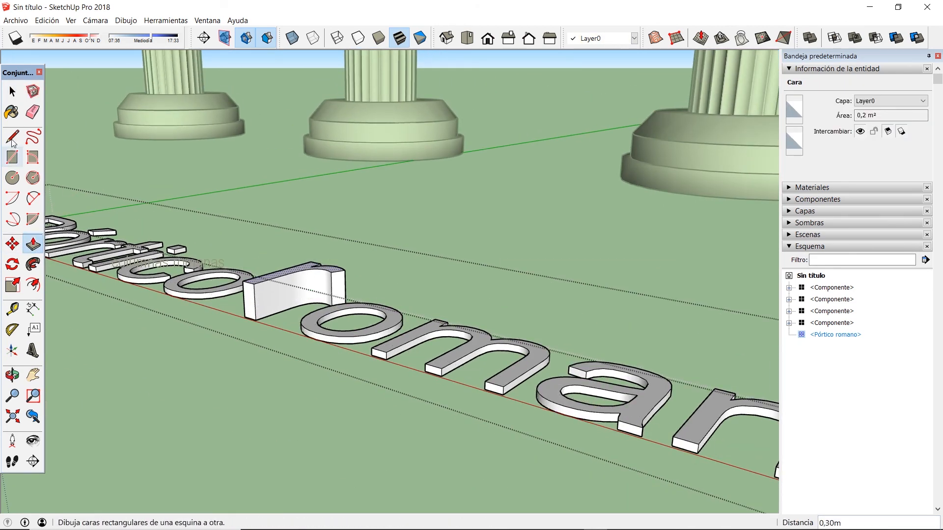
{"action": "left_click", "coordinate": [12, 91]}
Push/Pull the top face of the letter "P" up 0.94 m and close the text component.
{"action": "scroll", "coordinate": [403, 294], "scroll_direction": "down", "scroll_amount": 5}
{"action": "middle_click_drag", "start_coordinate": [373, 319], "coordinate": [367, 385]}
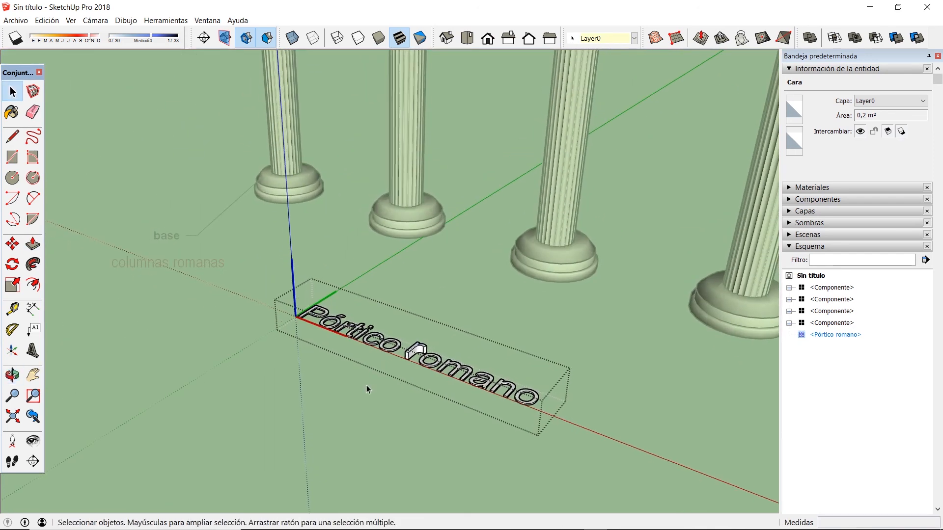
{"action": "scroll", "coordinate": [360, 384], "scroll_direction": "up", "scroll_amount": 2}
{"action": "scroll", "coordinate": [284, 290], "scroll_direction": "up", "scroll_amount": 2}
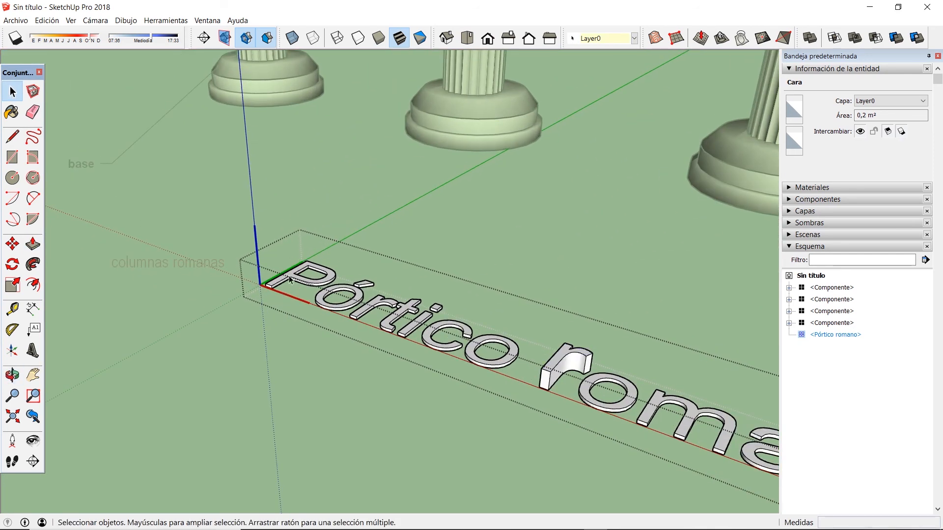
{"action": "left_click", "coordinate": [290, 278]}
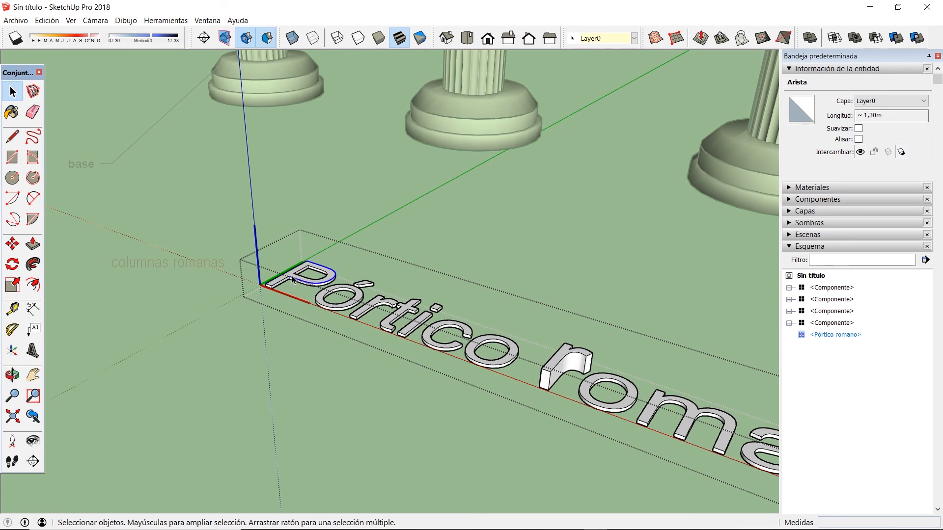
{"action": "scroll", "coordinate": [293, 280], "scroll_direction": "up", "scroll_amount": 3}
{"action": "left_click", "coordinate": [293, 278]}
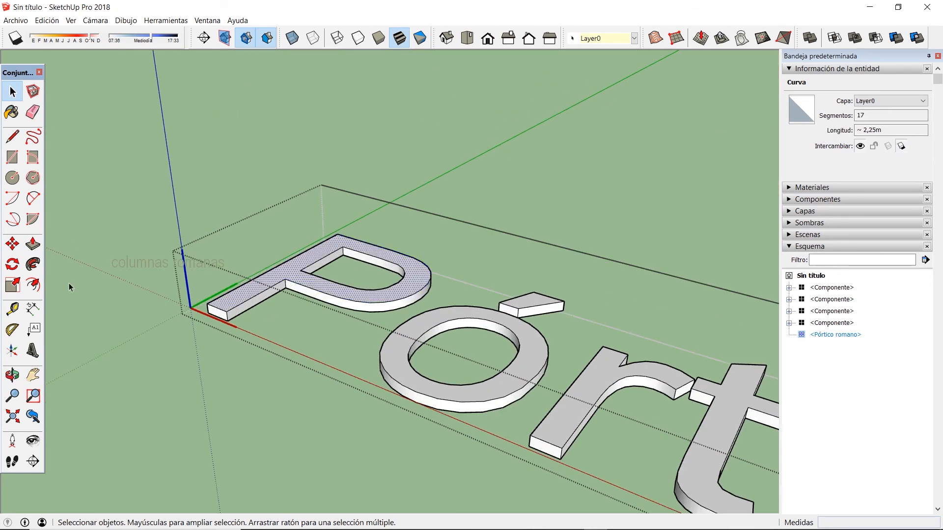
{"action": "left_click", "coordinate": [30, 246]}
{"action": "left_click", "coordinate": [294, 277]}
{"action": "left_click", "coordinate": [341, 154]}
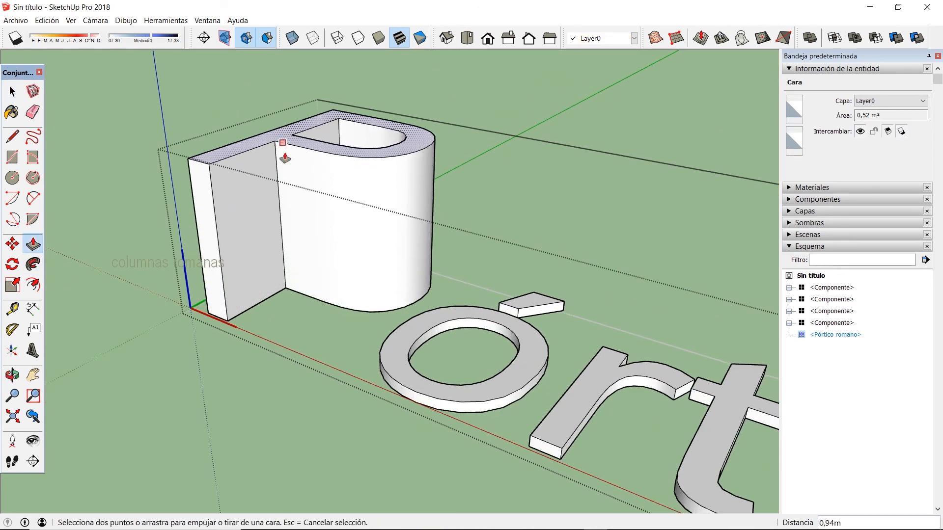
{"action": "scroll", "coordinate": [353, 221], "scroll_direction": "down", "scroll_amount": 4}
{"action": "scroll", "coordinate": [357, 287], "scroll_direction": "down", "scroll_amount": 2}
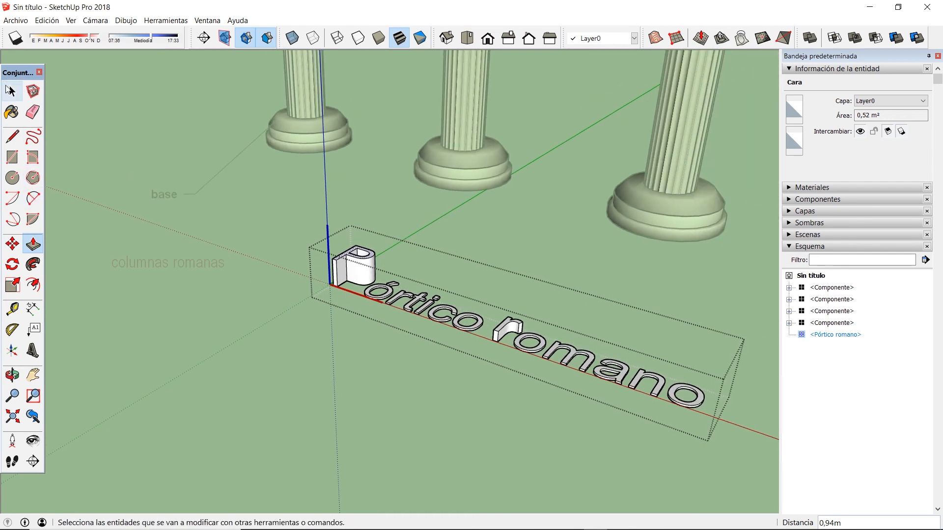
{"action": "left_click", "coordinate": [13, 92]}
{"action": "left_click", "coordinate": [403, 391]}
{"action": "scroll", "coordinate": [304, 333], "scroll_direction": "down", "scroll_amount": 4}
{"action": "scroll", "coordinate": [364, 374], "scroll_direction": "up", "scroll_amount": 4}
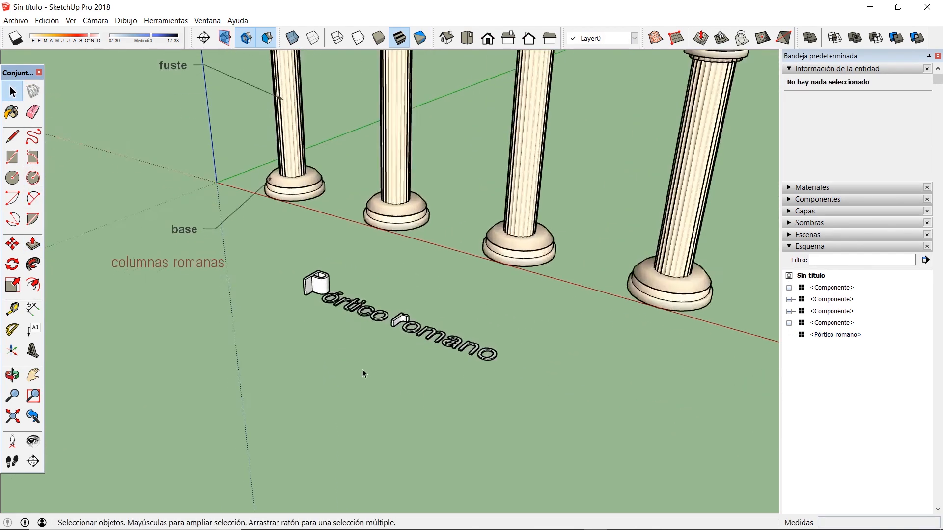
Rename the 3D text's component definition as "Pórtico romano antiguo".
{"action": "scroll", "coordinate": [325, 339], "scroll_direction": "down", "scroll_amount": 2}
{"action": "scroll", "coordinate": [325, 341], "scroll_direction": "up", "scroll_amount": 2}
{"action": "left_click", "coordinate": [347, 300]}
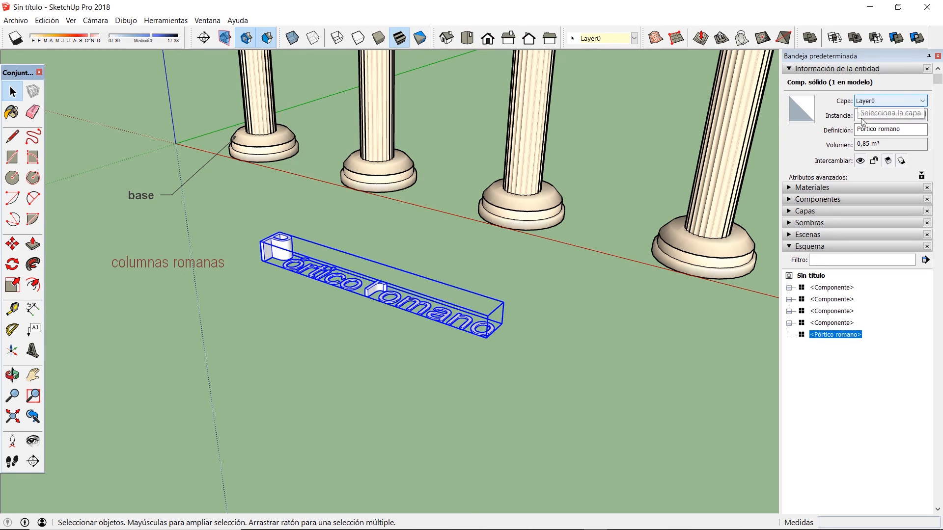
{"action": "left_click_drag", "start_coordinate": [906, 128], "coordinate": [882, 129]}
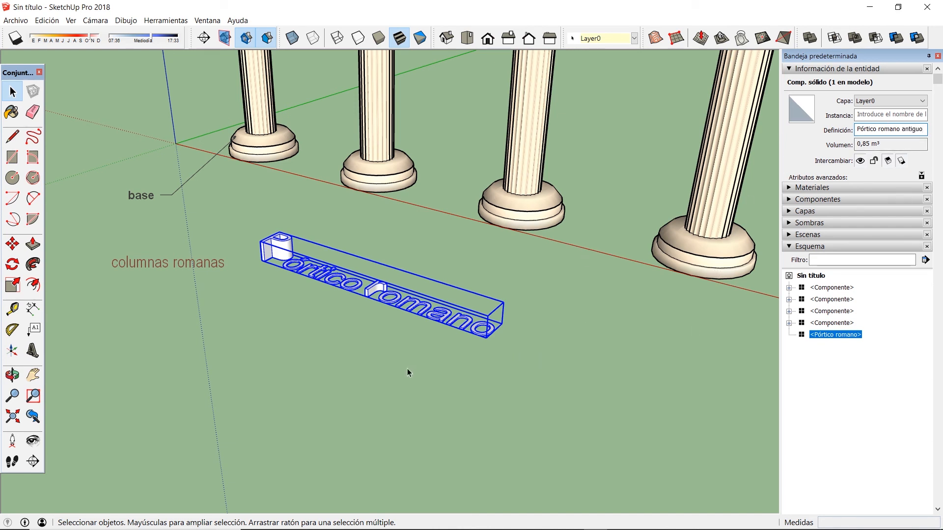
{"action": "left_click", "coordinate": [565, 334]}
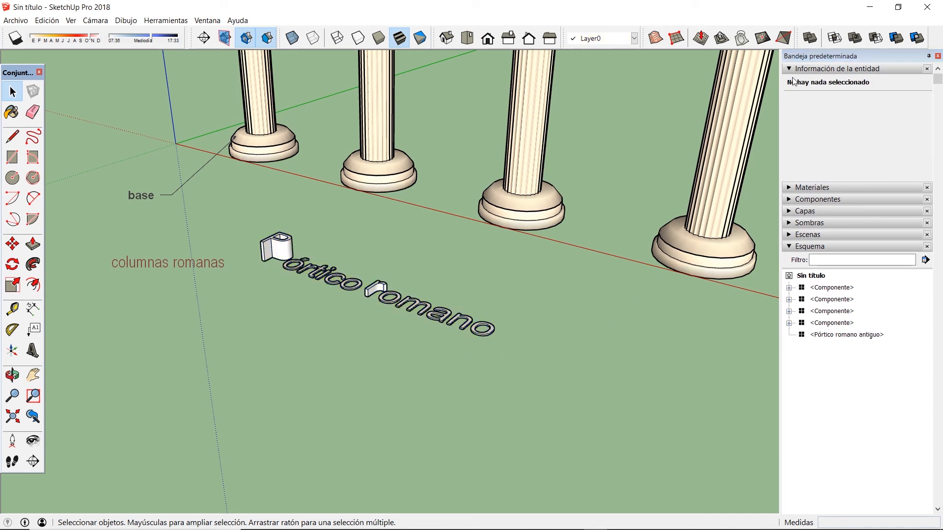
Rotate the 3D text 90° about the red axis so that it stands upright.
{"action": "left_click", "coordinate": [435, 312]}
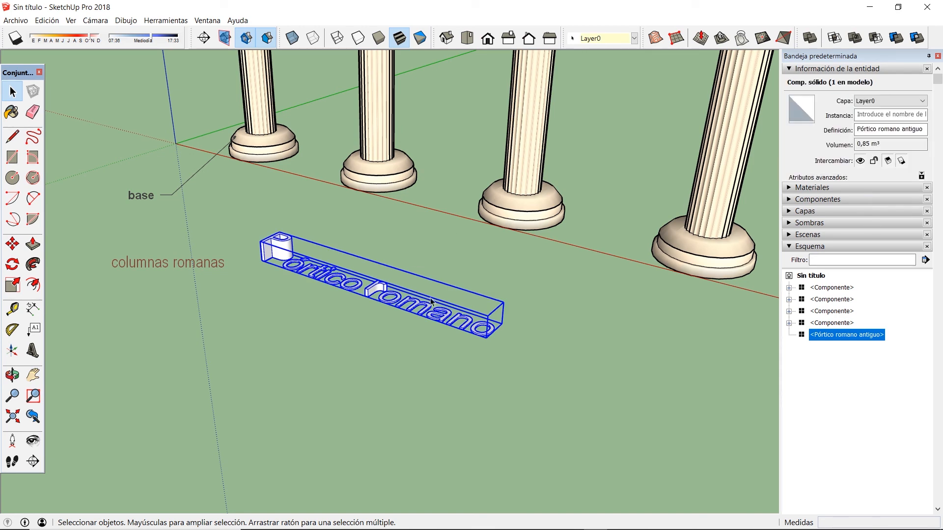
{"action": "key", "text": "o"}
{"action": "left_click_drag", "start_coordinate": [381, 331], "coordinate": [372, 355]}
{"action": "key", "text": "space"}
{"action": "scroll", "coordinate": [358, 326], "scroll_direction": "down", "scroll_amount": 3}
{"action": "scroll", "coordinate": [363, 341], "scroll_direction": "up", "scroll_amount": 6}
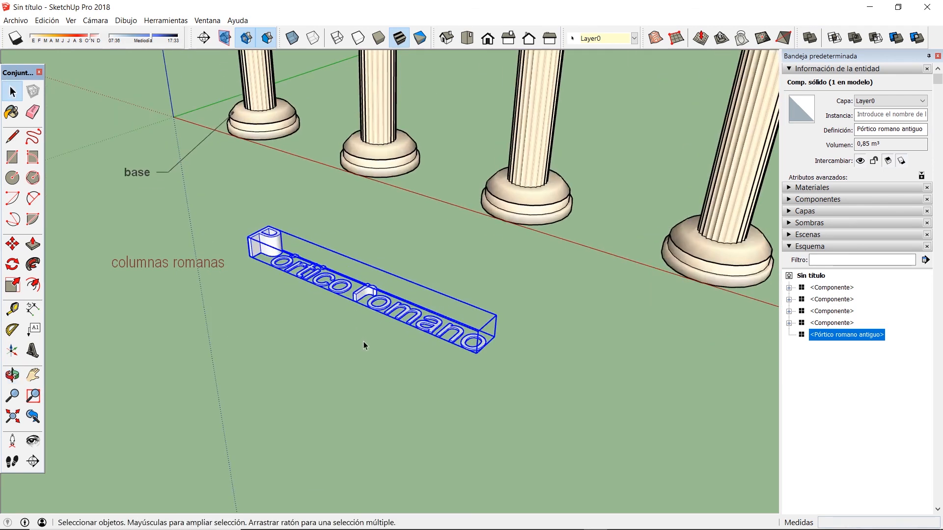
{"action": "scroll", "coordinate": [353, 314], "scroll_direction": "down", "scroll_amount": 5}
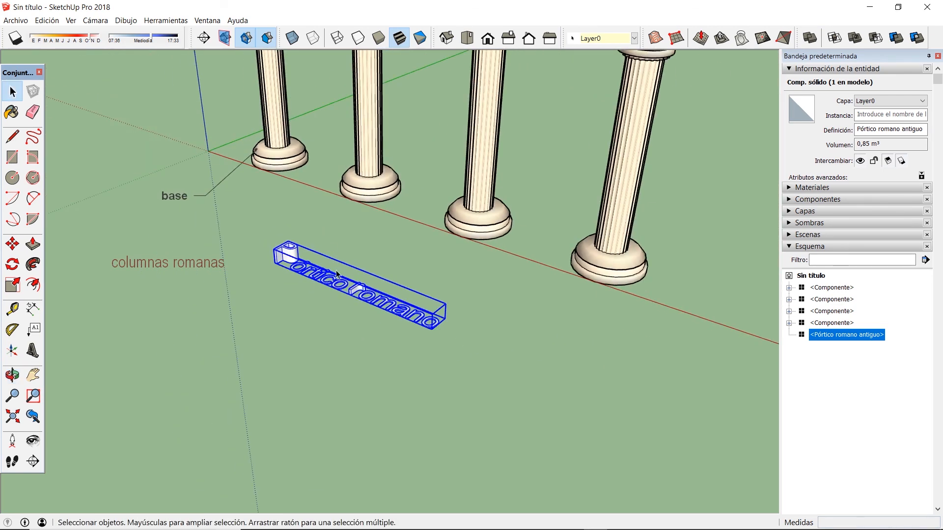
{"action": "scroll", "coordinate": [403, 339], "scroll_direction": "up", "scroll_amount": 2}
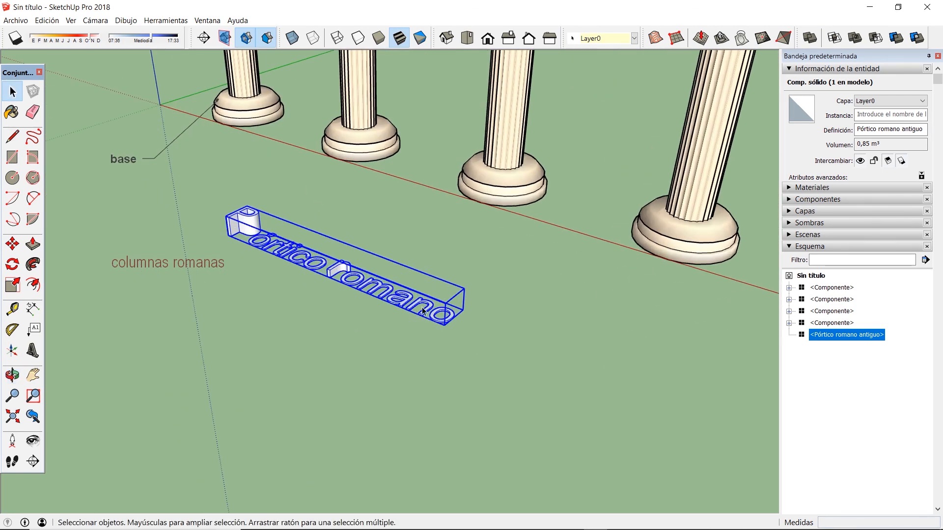
{"action": "left_click", "coordinate": [421, 307]}
{"action": "left_click", "coordinate": [404, 293]}
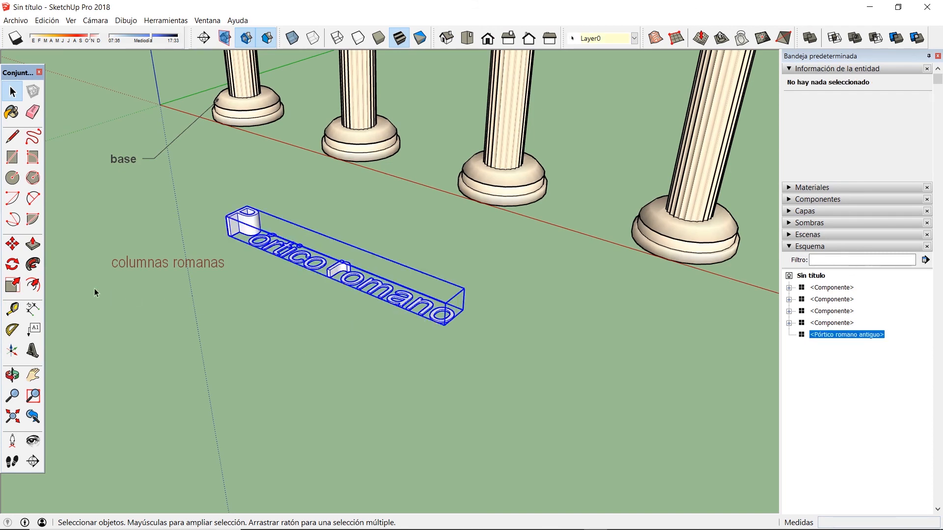
{"action": "left_click", "coordinate": [12, 264]}
{"action": "scroll", "coordinate": [446, 324], "scroll_direction": "up", "scroll_amount": 2}
{"action": "left_click_drag", "start_coordinate": [464, 336], "coordinate": [500, 343]}
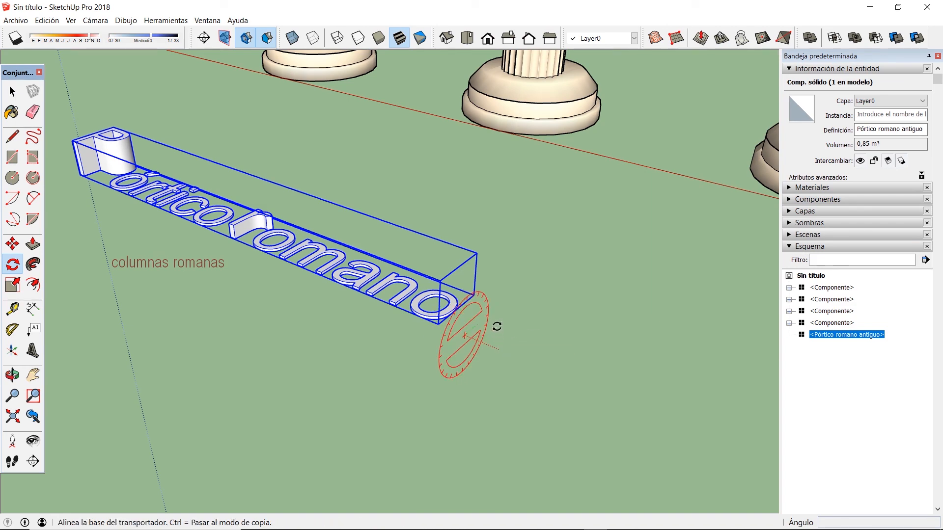
{"action": "left_click", "coordinate": [528, 282]}
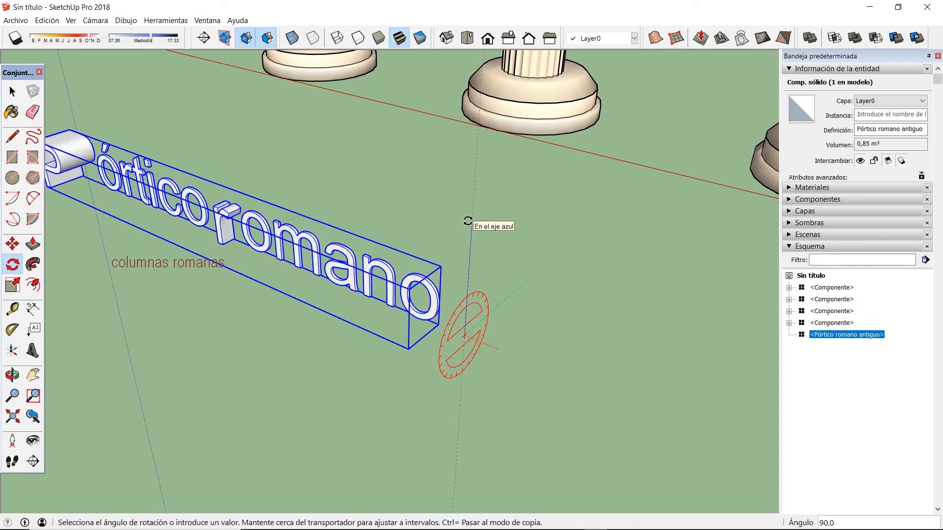
{"action": "left_click", "coordinate": [468, 220]}
{"action": "key", "text": "space"}
{"action": "scroll", "coordinate": [425, 362], "scroll_direction": "down", "scroll_amount": 5}
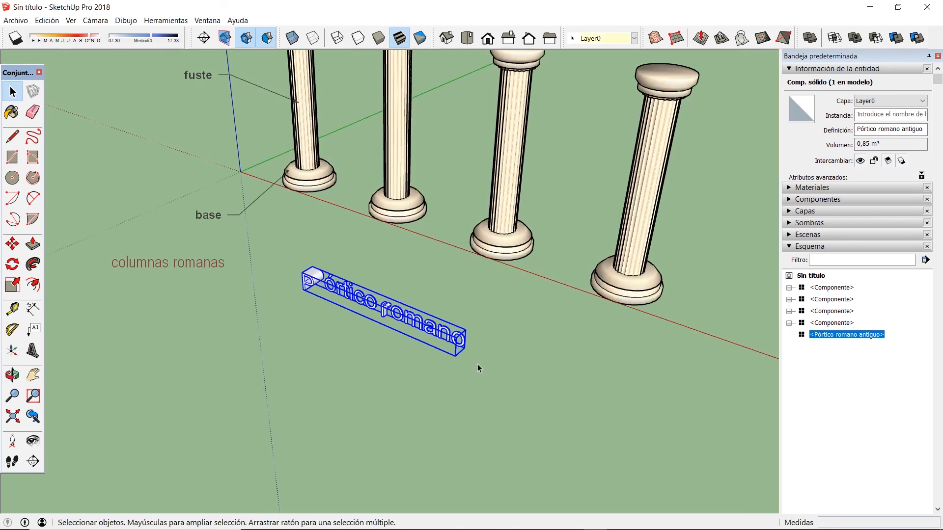
Move the upright 3D text 5.37 m across the ground toward the row of columns.
{"action": "scroll", "coordinate": [478, 363], "scroll_direction": "up", "scroll_amount": 3}
{"action": "left_click", "coordinate": [12, 243]}
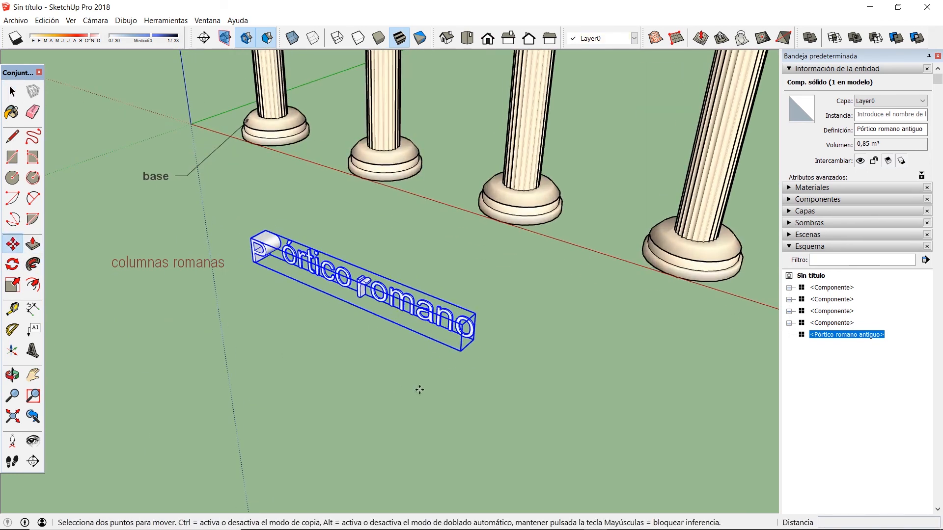
{"action": "left_click", "coordinate": [444, 396]}
{"action": "left_click", "coordinate": [499, 322]}
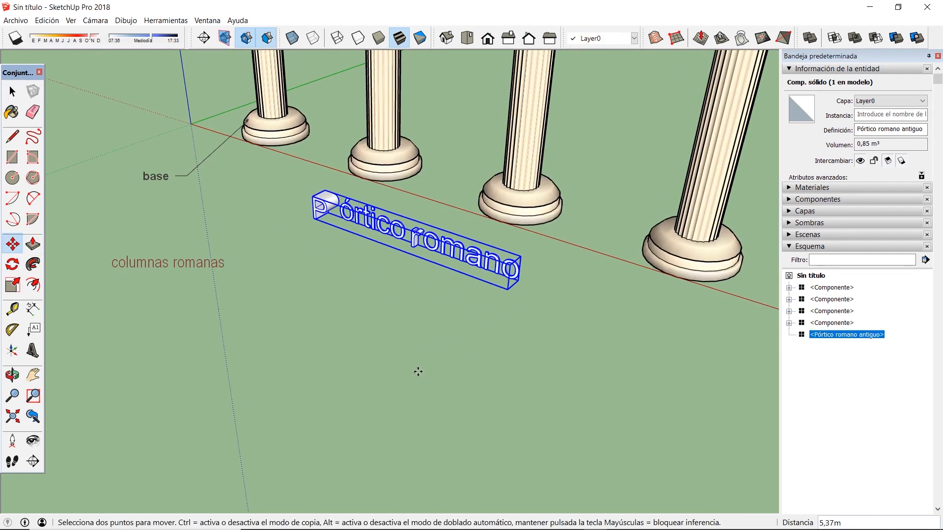
{"action": "middle_click_drag", "start_coordinate": [417, 373], "coordinate": [382, 314]}
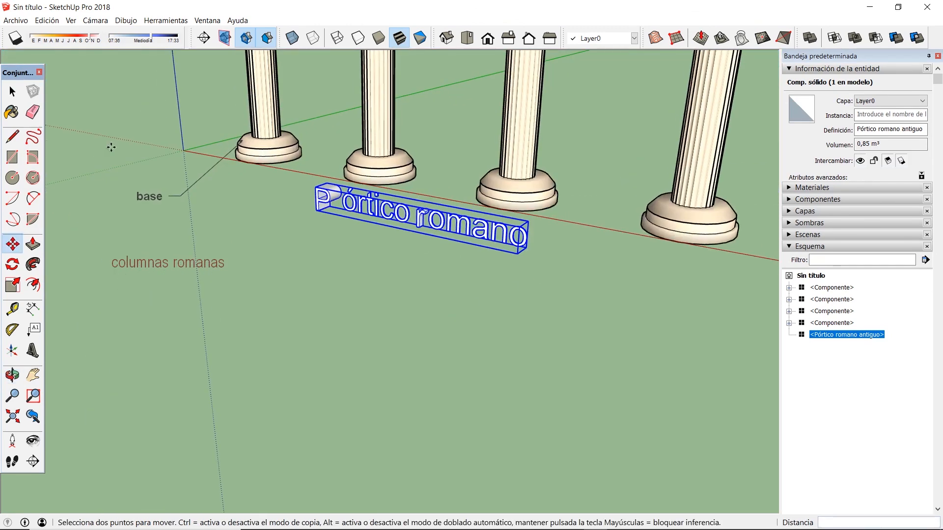
{"action": "left_click", "coordinate": [12, 91]}
Examine the upright 3D text in front of the labelled columns from several distances and angles.
{"action": "scroll", "coordinate": [304, 245], "scroll_direction": "down", "scroll_amount": 2}
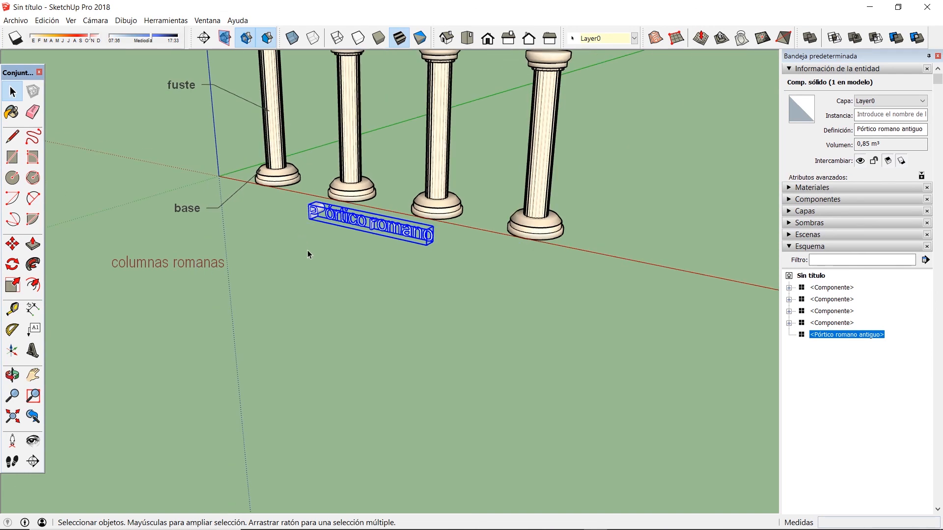
{"action": "middle_click_drag", "start_coordinate": [384, 262], "coordinate": [255, 265]}
{"action": "scroll", "coordinate": [220, 244], "scroll_direction": "up", "scroll_amount": 2}
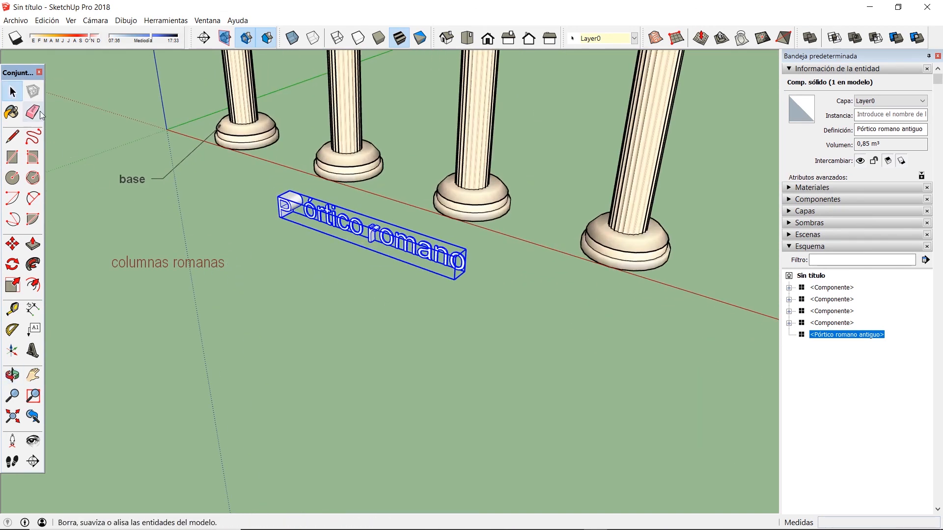
{"action": "scroll", "coordinate": [389, 314], "scroll_direction": "down", "scroll_amount": 2}
{"action": "scroll", "coordinate": [383, 344], "scroll_direction": "down", "scroll_amount": 1}
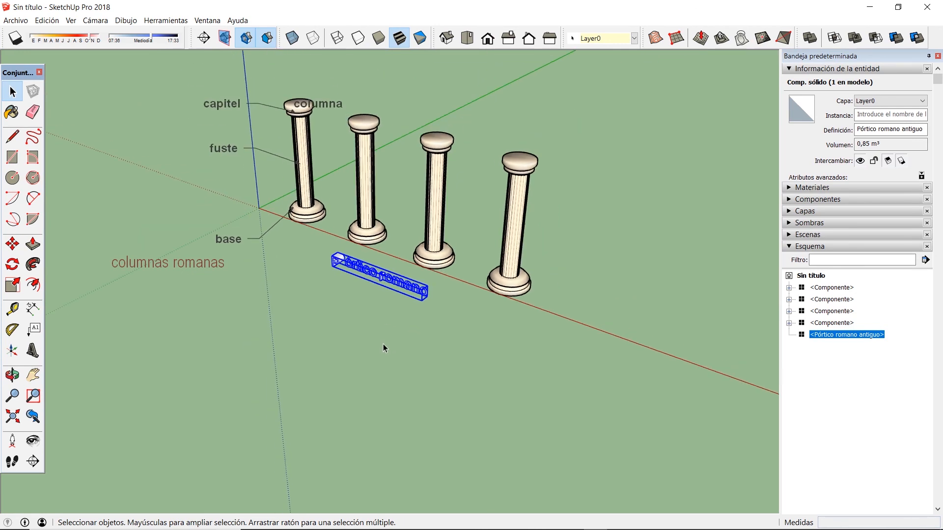
{"action": "middle_click_drag", "start_coordinate": [383, 344], "coordinate": [403, 286]}
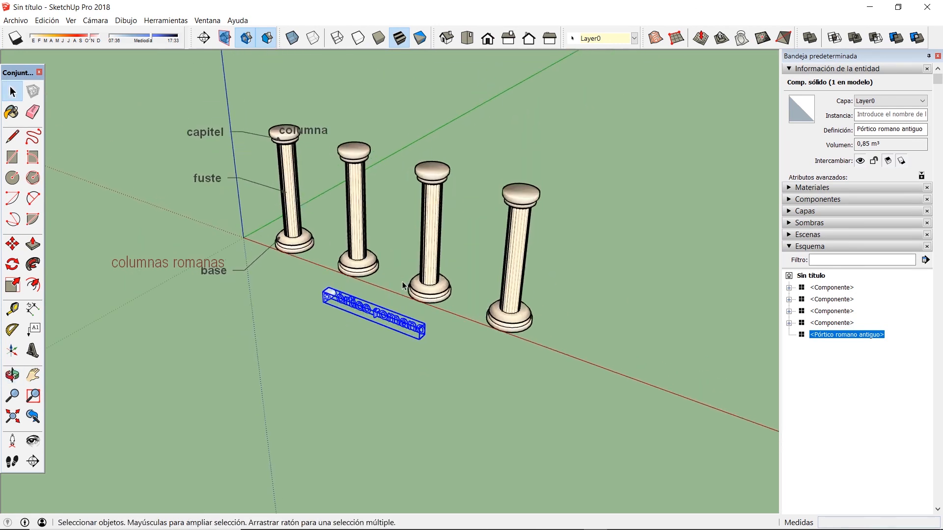
{"action": "middle_click_drag", "start_coordinate": [373, 323], "coordinate": [358, 348]}
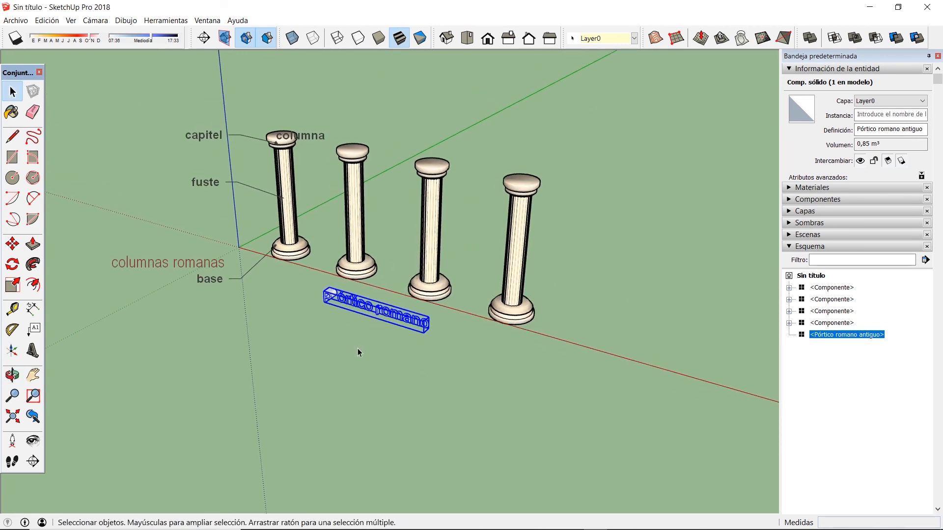